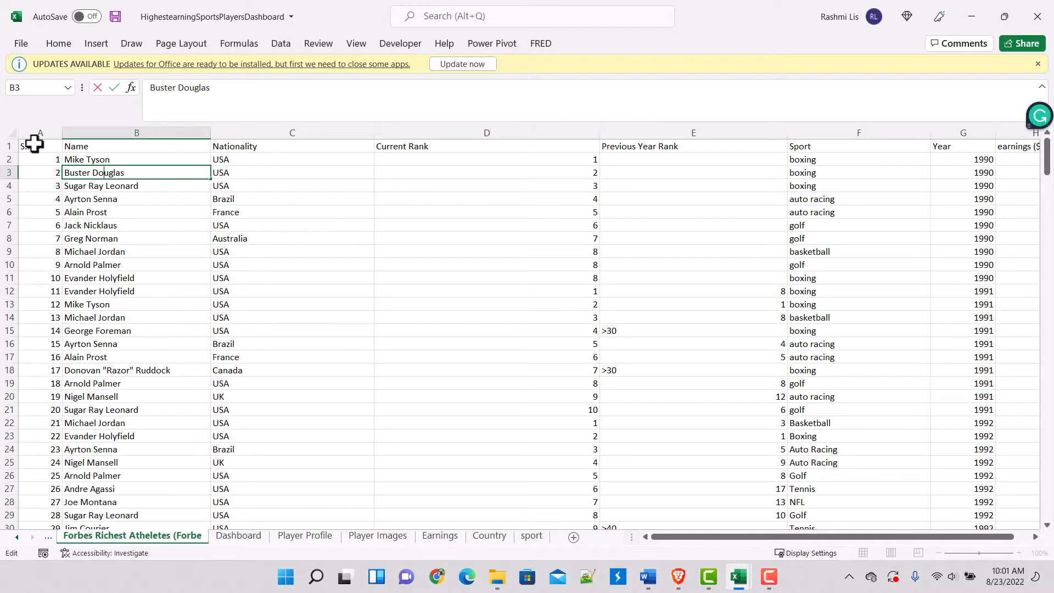
Step: Examine the column headers of the athletes dataset, from S.NO across to earnings ($ million)
click(33, 145)
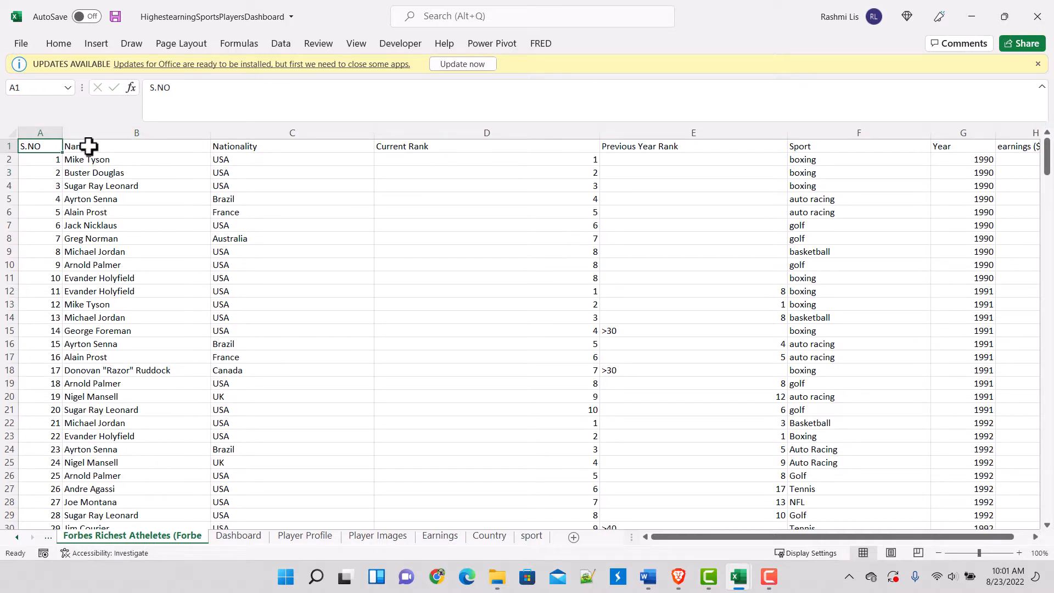
click(86, 146)
click(266, 148)
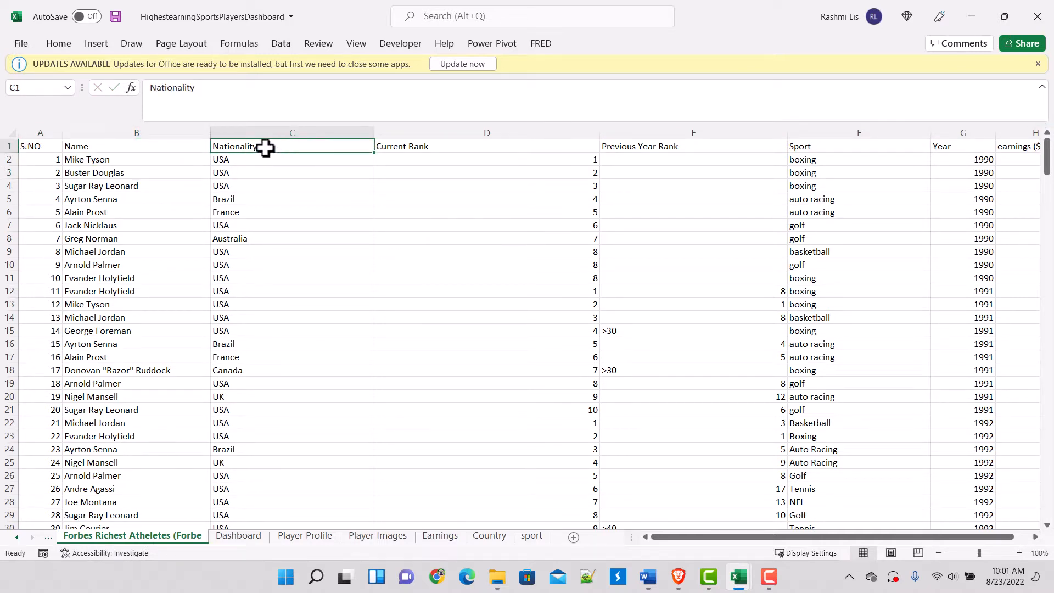
key(Right)
key(Right)
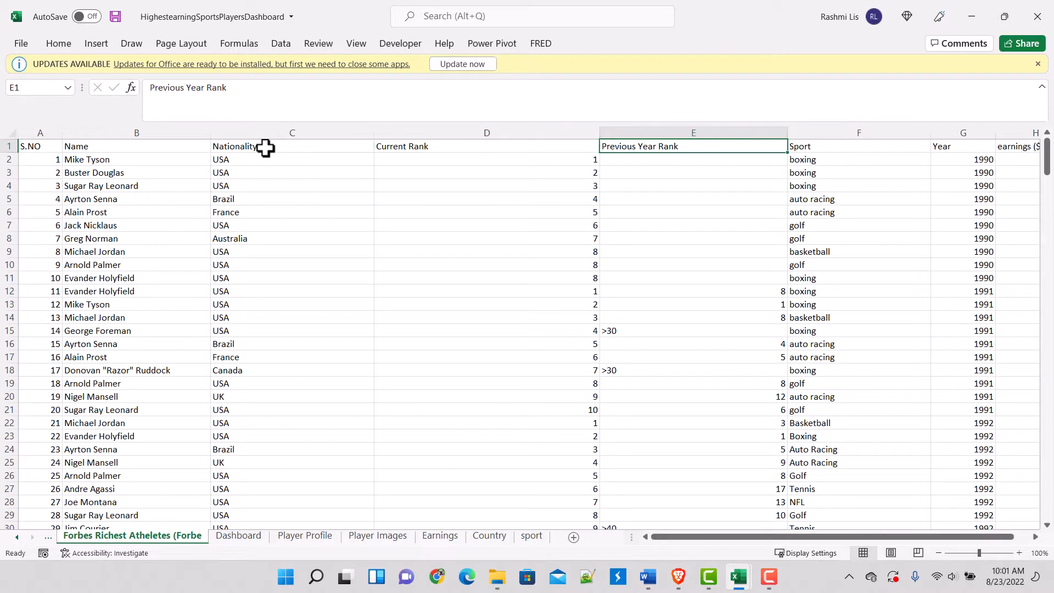
key(Right)
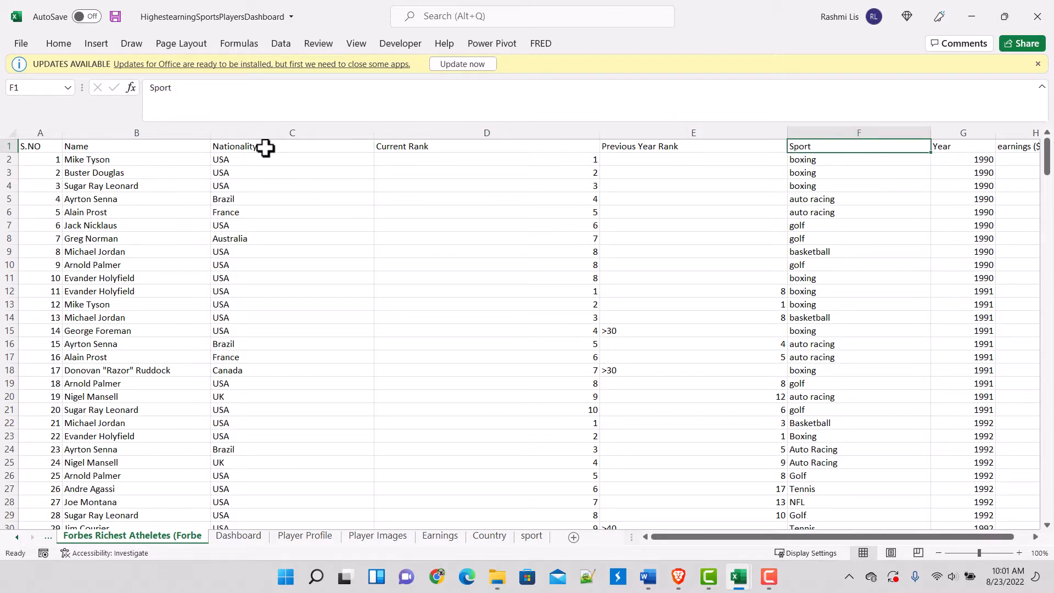
key(Right)
key(Right)
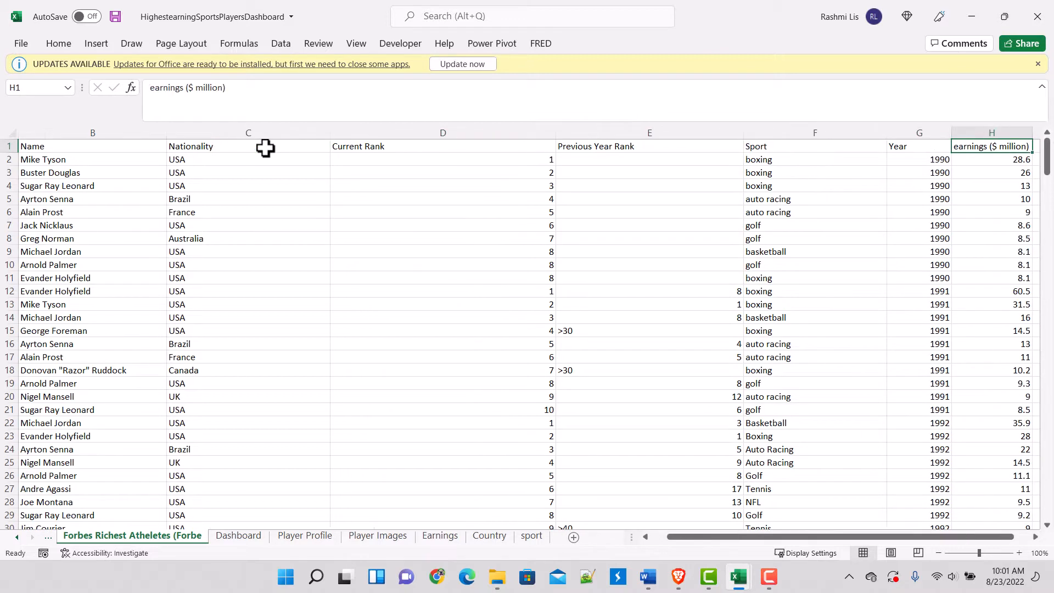
key(Right)
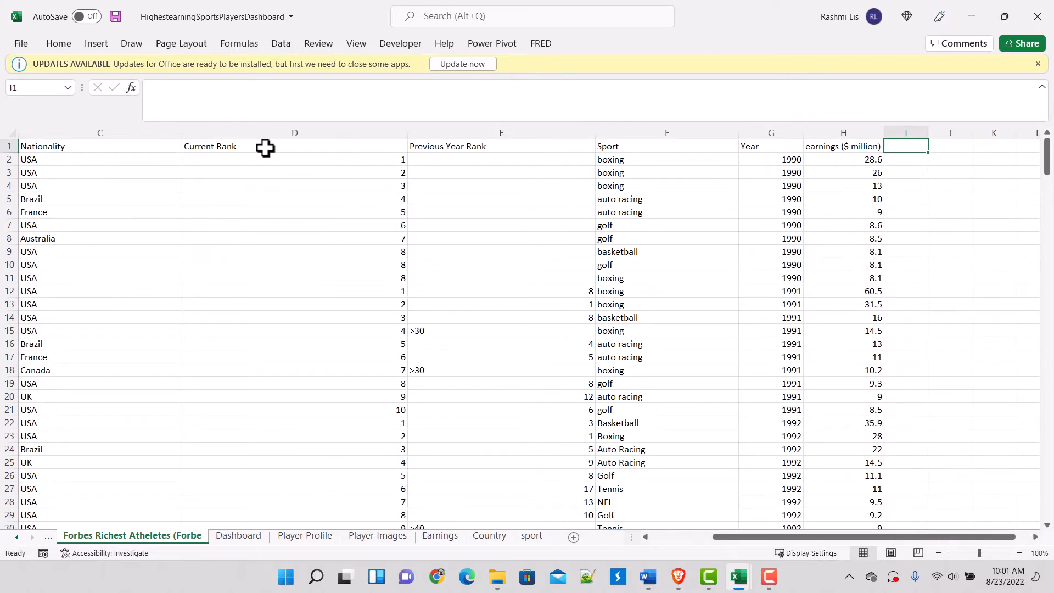
key(Left)
key(Left)
key(Left)
key(Left)
key(Left)
key(Left)
key(Left)
key(Left)
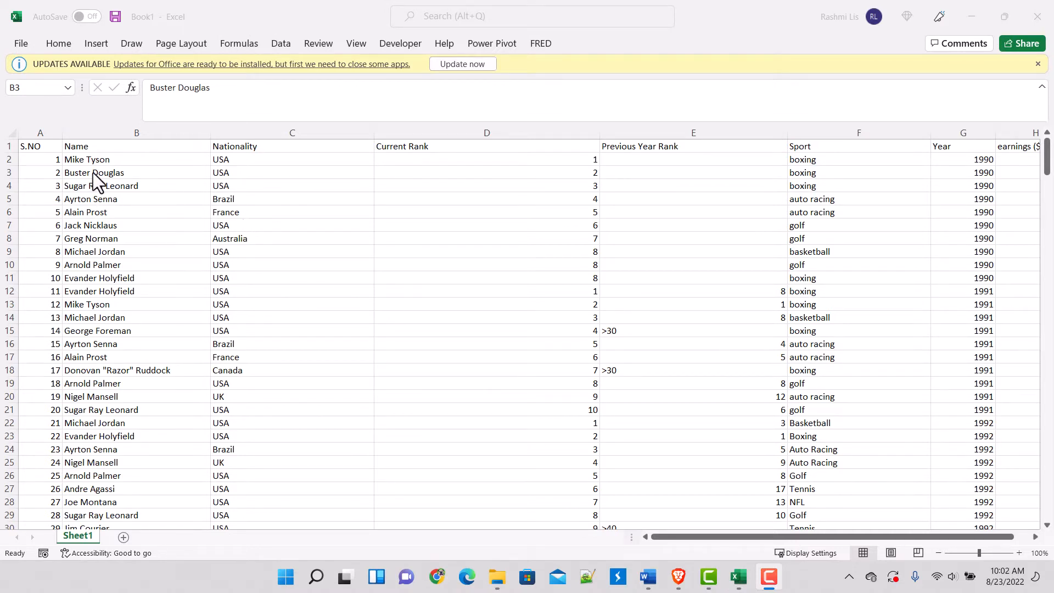
Step: Delete the S.NO column from the athletes data in the Book1 workbook
click(70, 170)
click(88, 146)
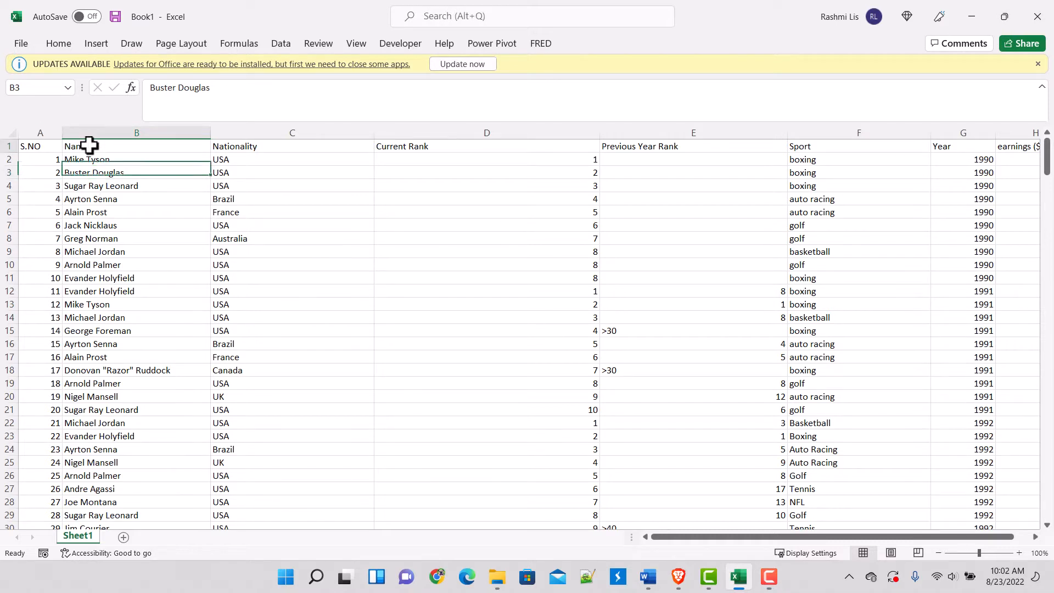
click(307, 150)
click(434, 146)
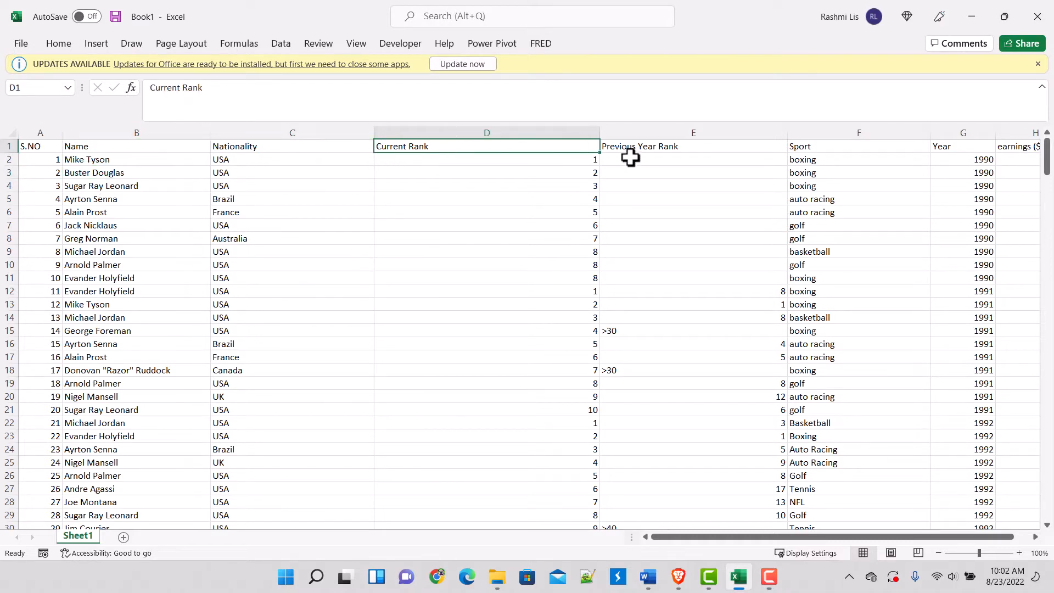
click(634, 147)
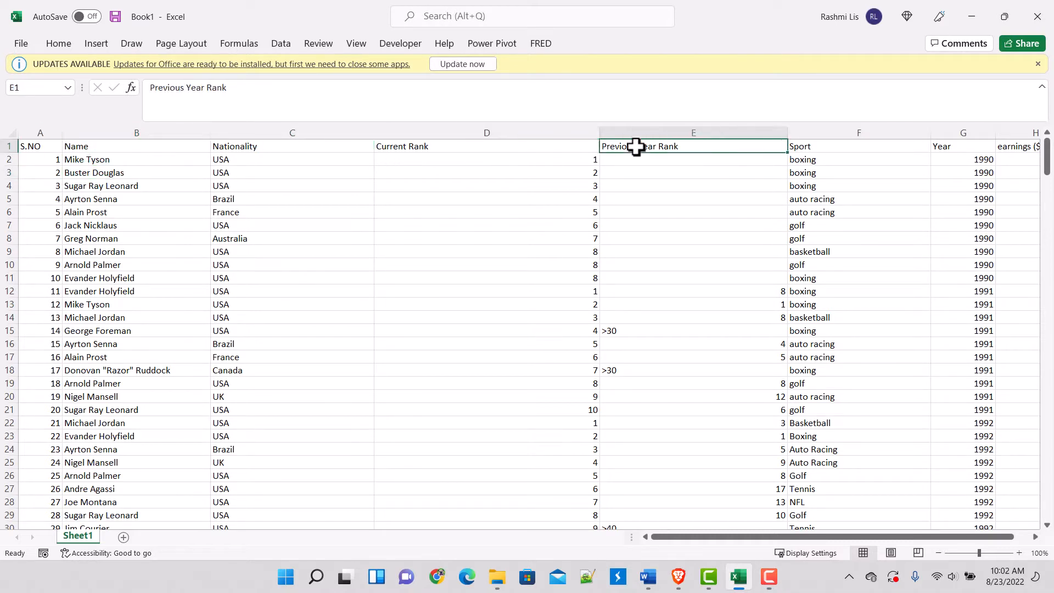
click(30, 126)
right_click(30, 131)
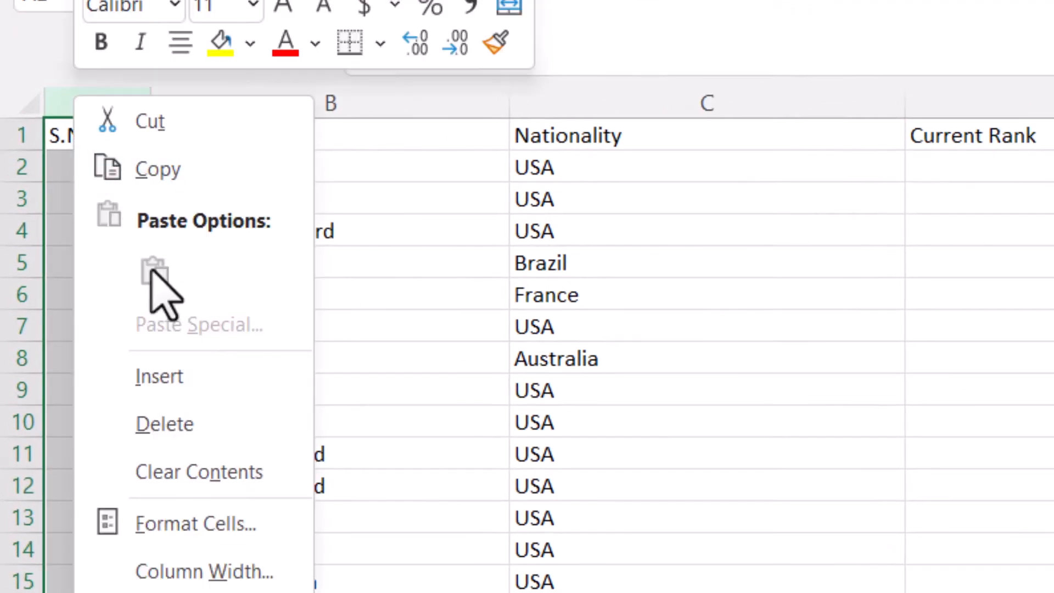
click(206, 426)
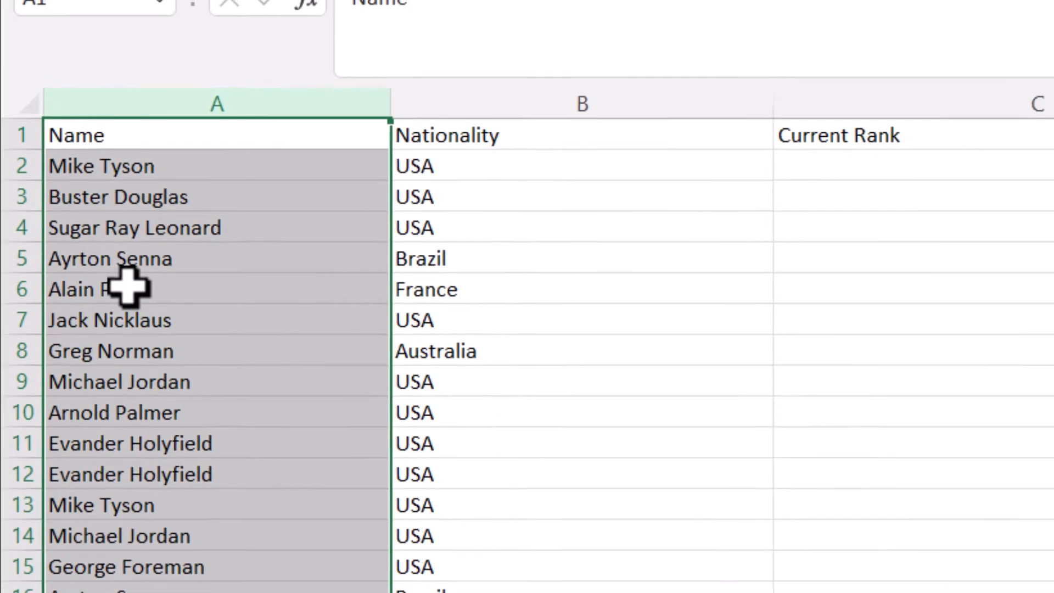
click(127, 286)
click(141, 166)
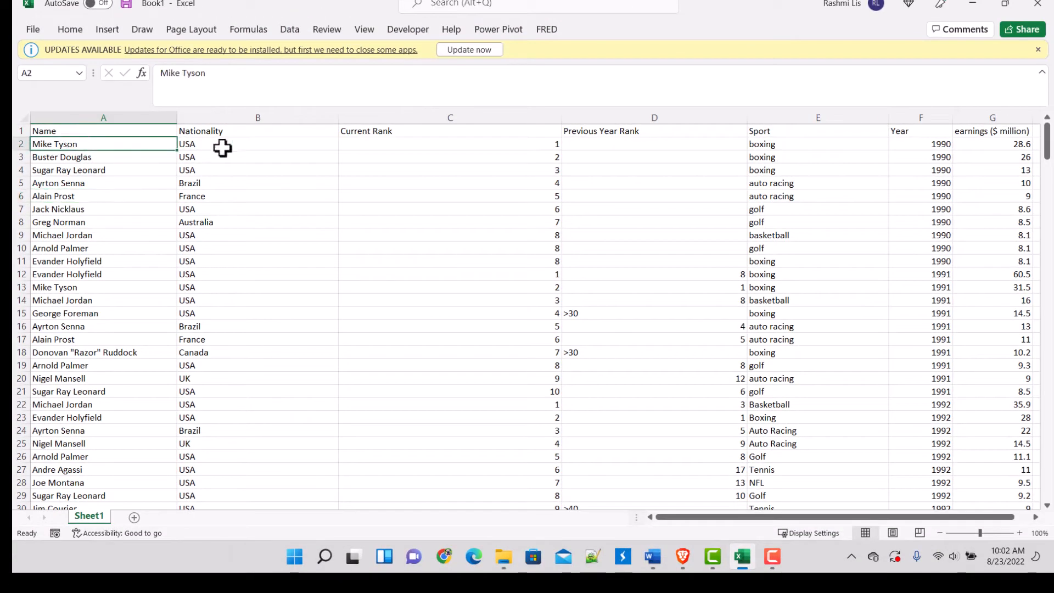
Step: Delete the Previous Year Rank column, keeping the Sport, Year and earnings ($ million) columns
click(266, 132)
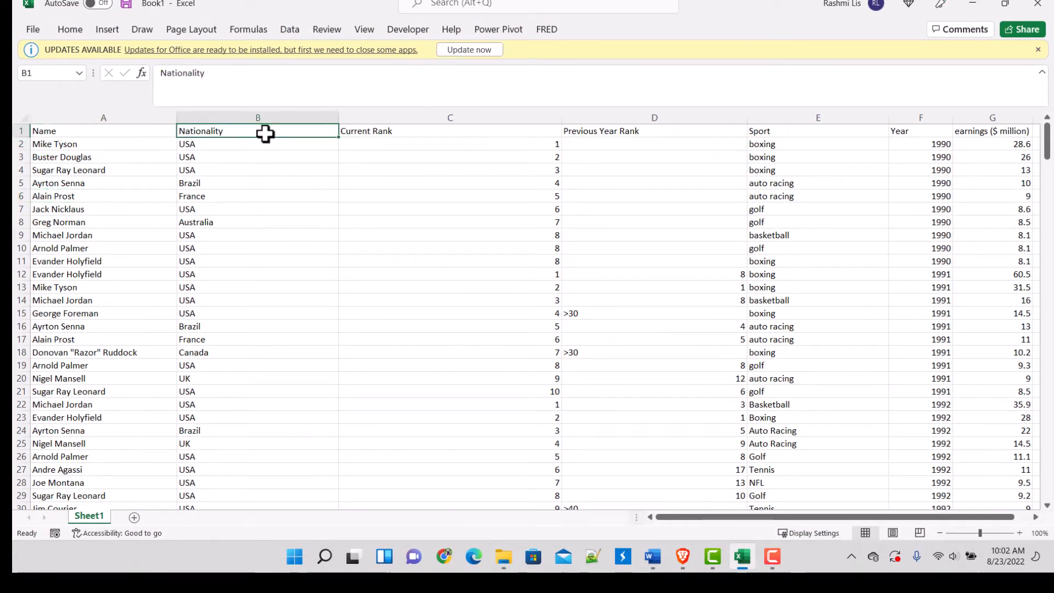
click(485, 130)
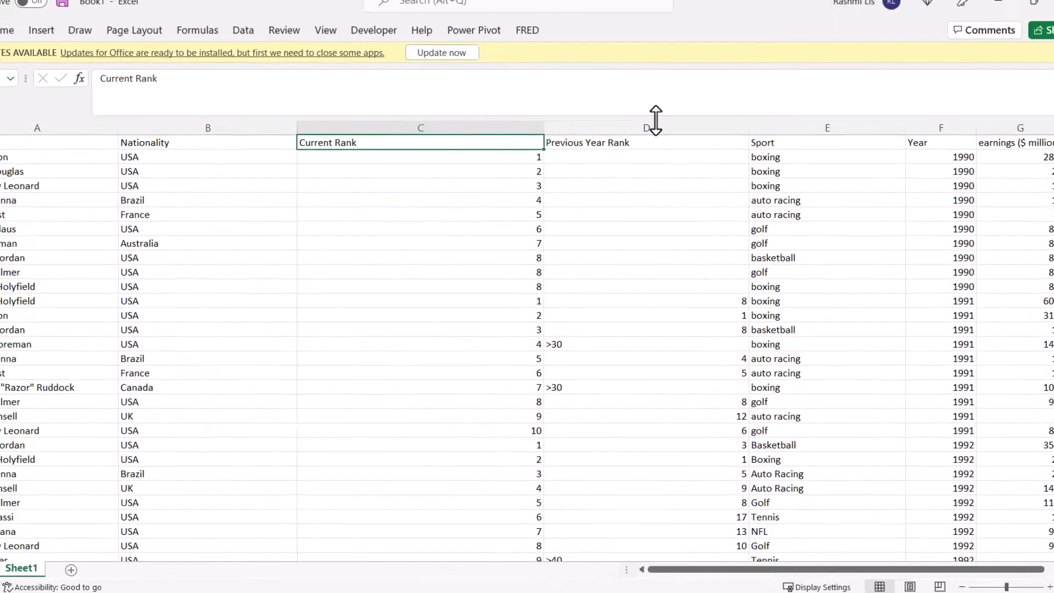
click(655, 125)
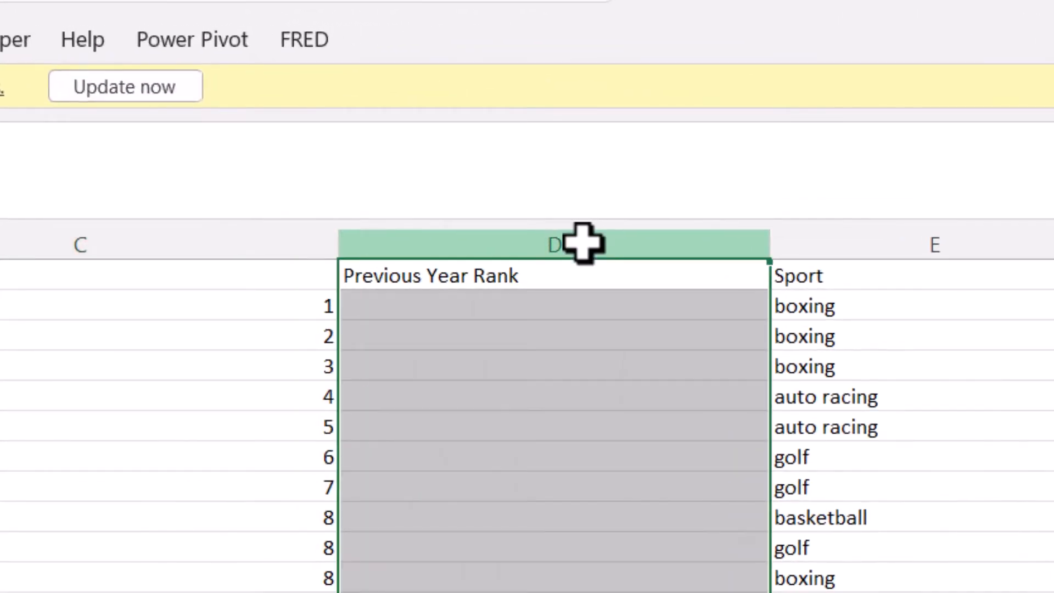
right_click(583, 244)
click(642, 542)
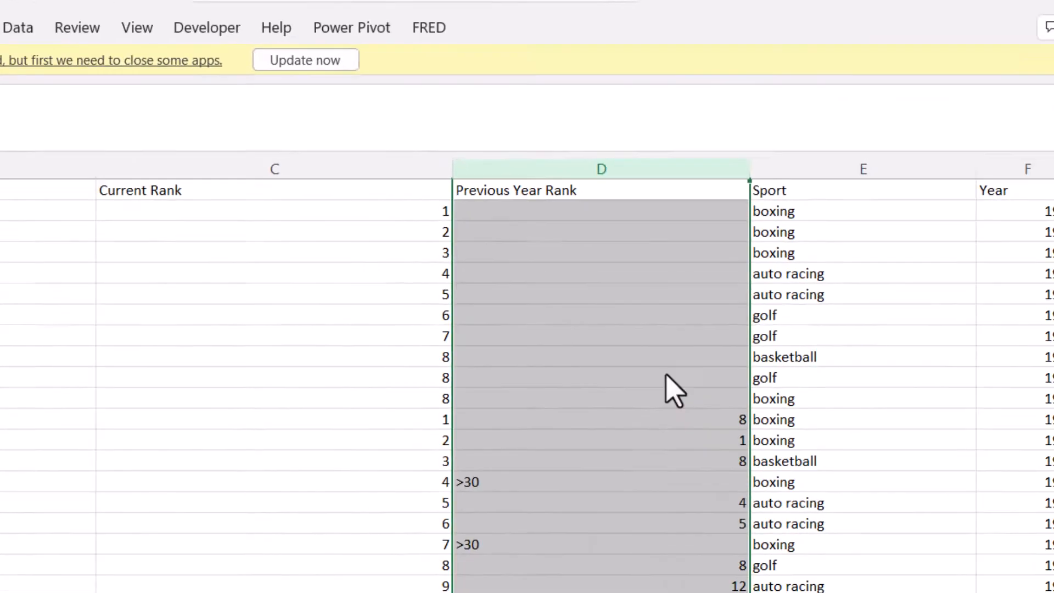
click(493, 268)
click(503, 191)
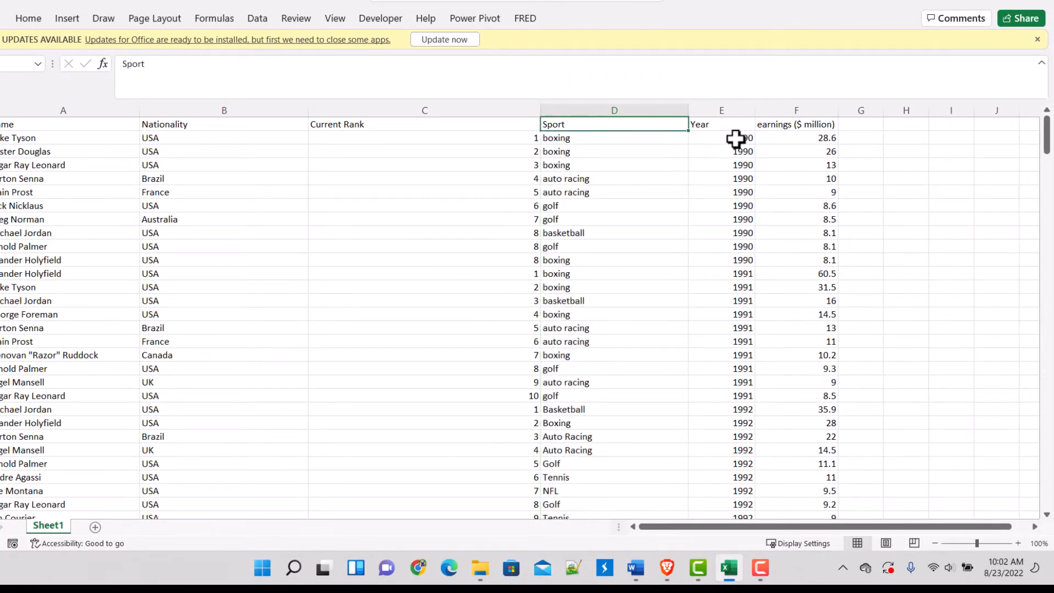
click(746, 124)
click(777, 124)
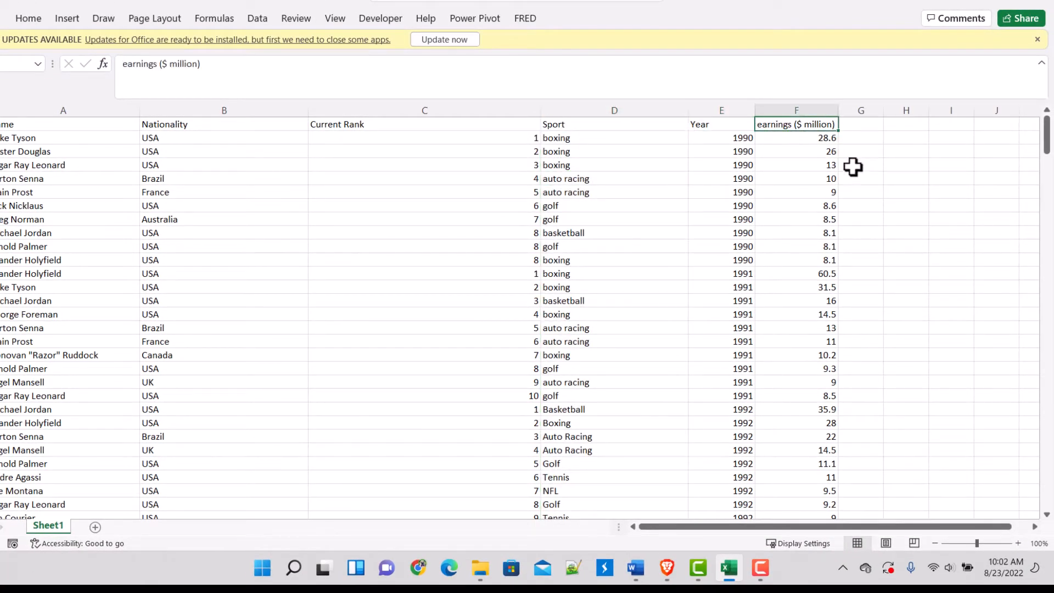
click(828, 110)
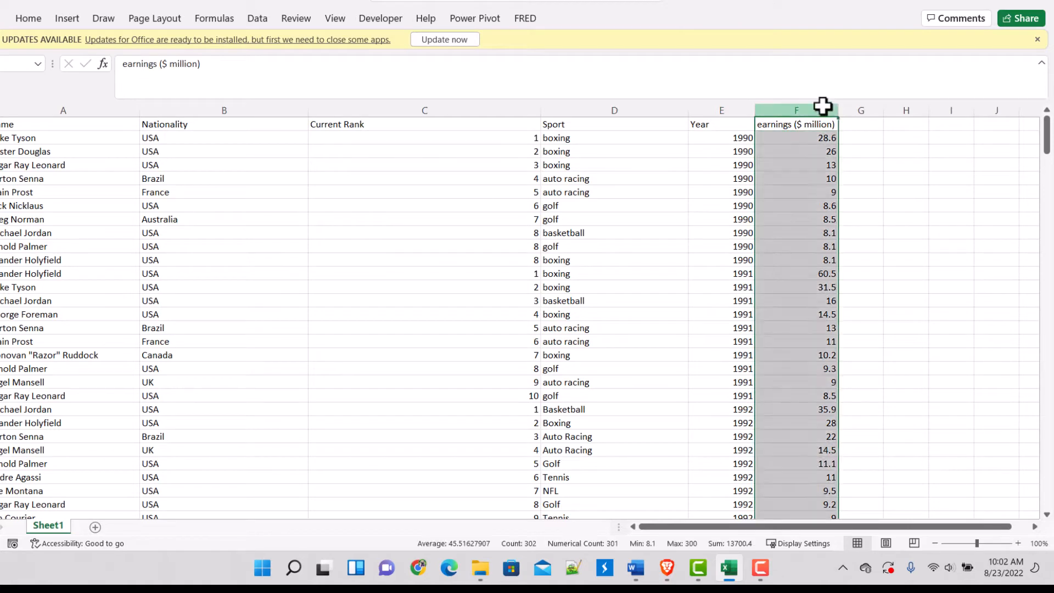
click(826, 232)
Step: Rename Sheet1 as Data and add a new blank worksheet after it
right_click(61, 526)
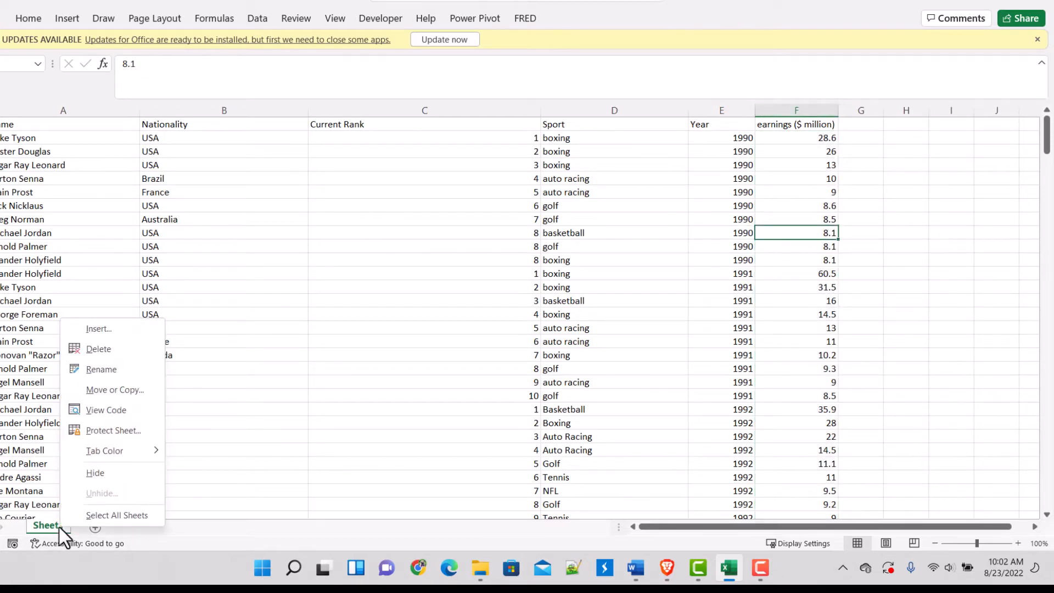
click(121, 368)
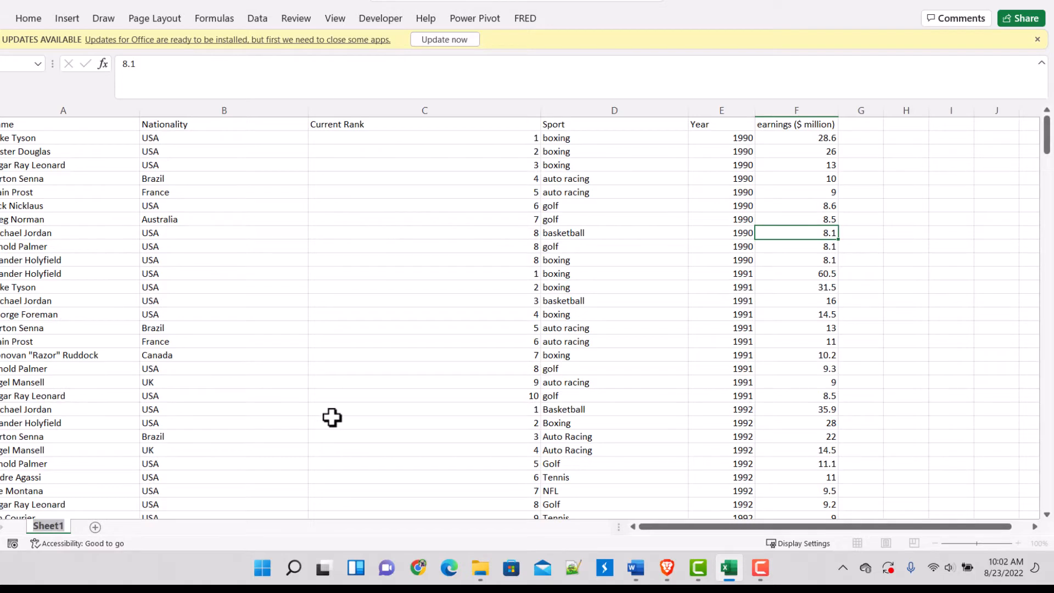
text(Data)
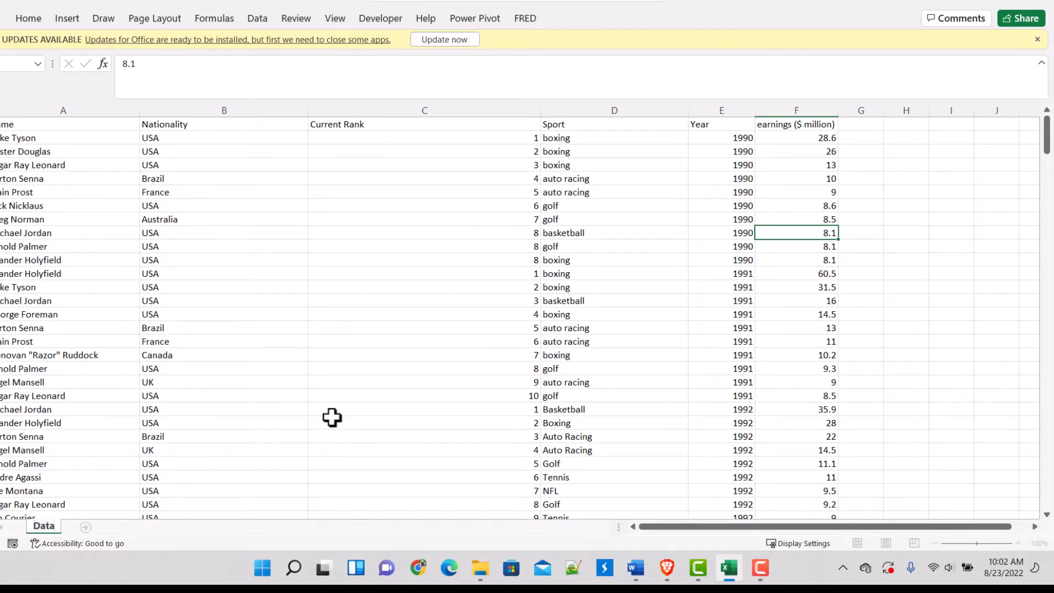
click(130, 510)
click(86, 527)
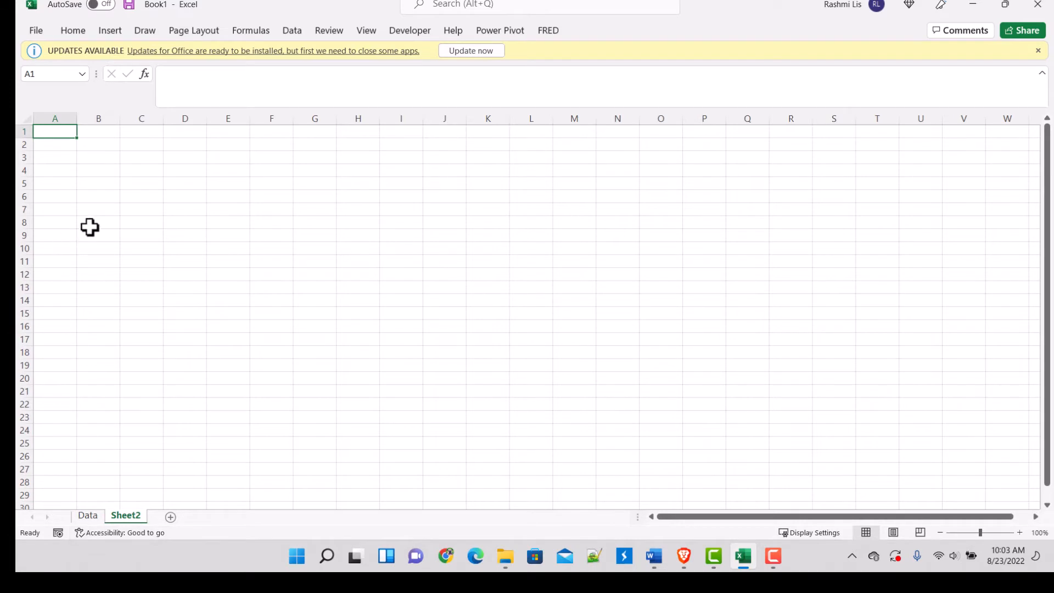
Step: Enter "1. Top Earners in Millions over the past years" in cell A2 of the new sheet
key(Down)
text(1.)
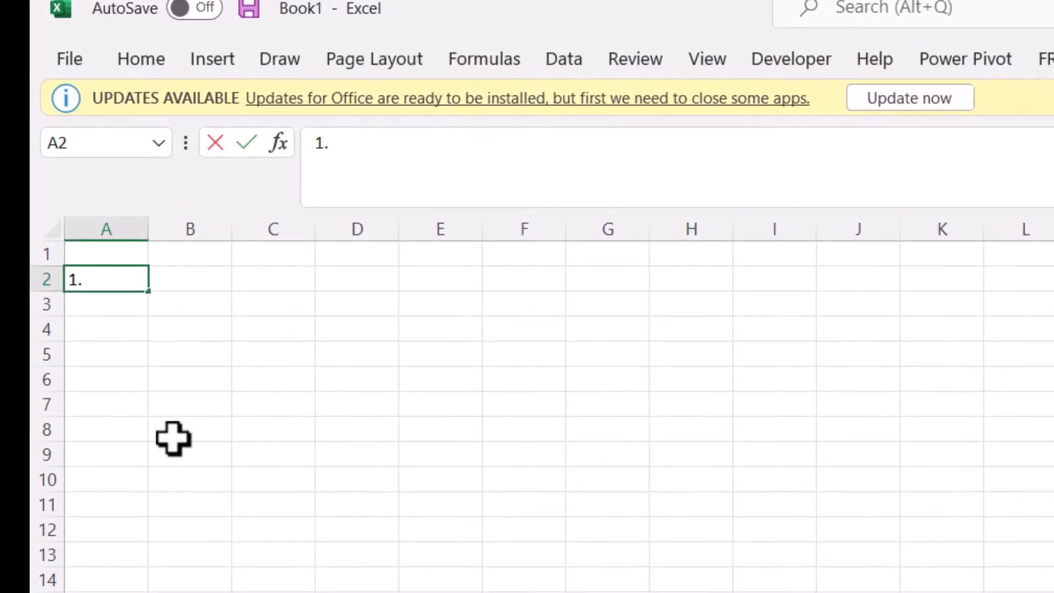
text( Top Earner)
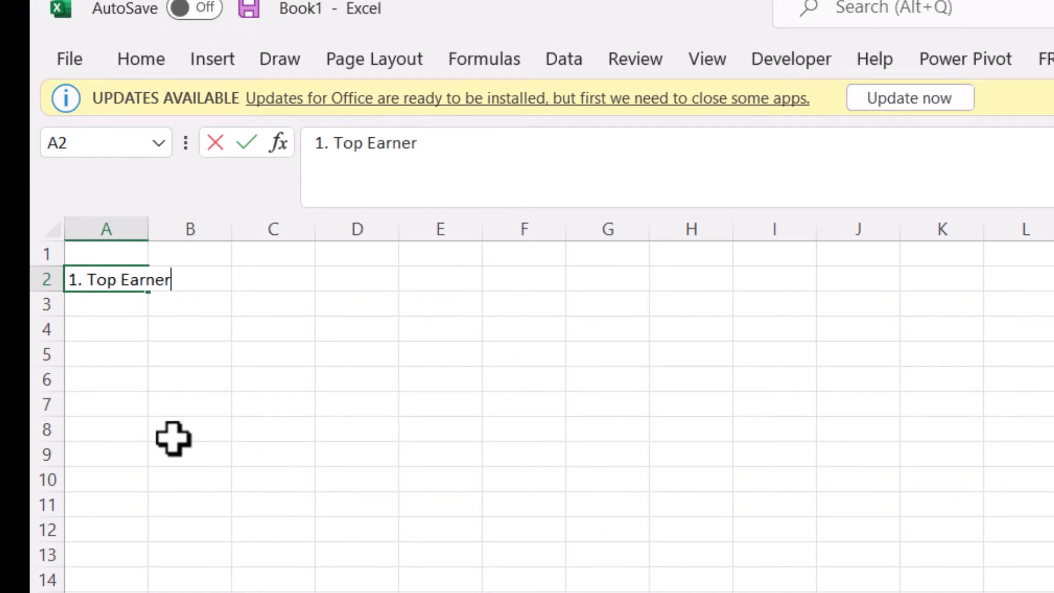
text(s in M)
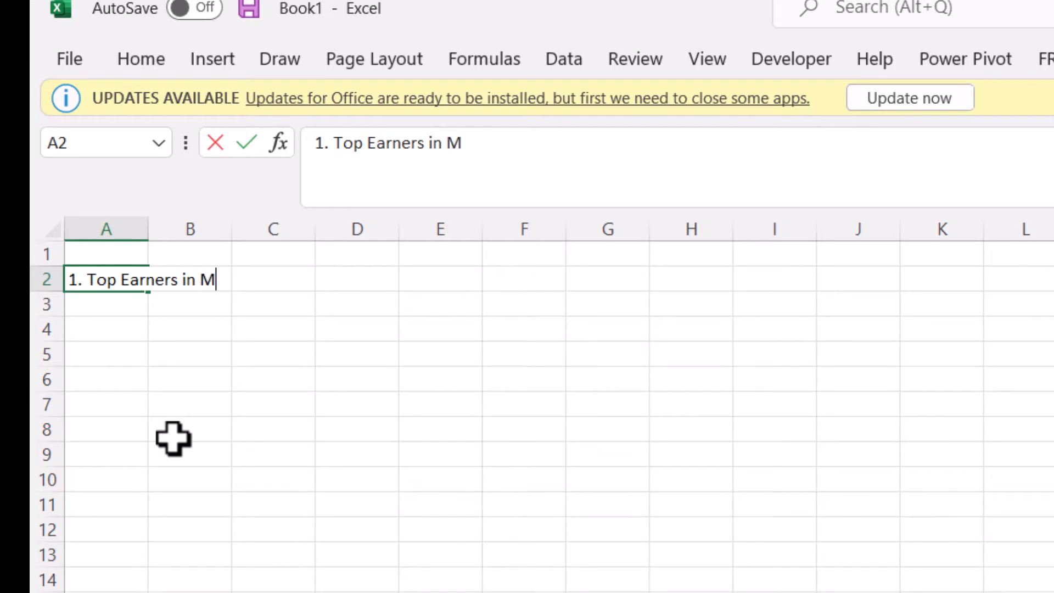
text(illions over)
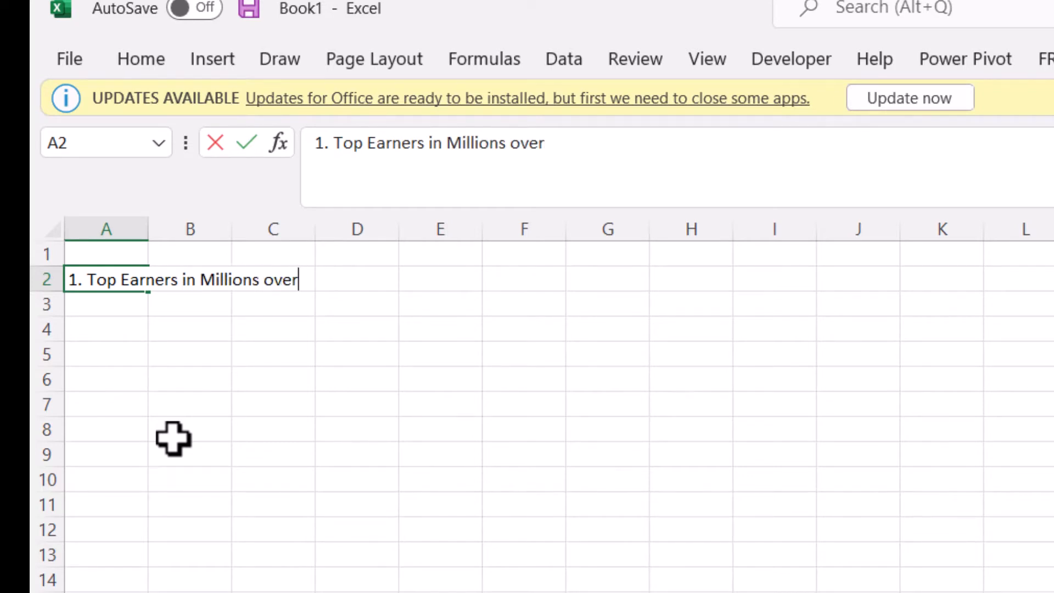
text( the past fe)
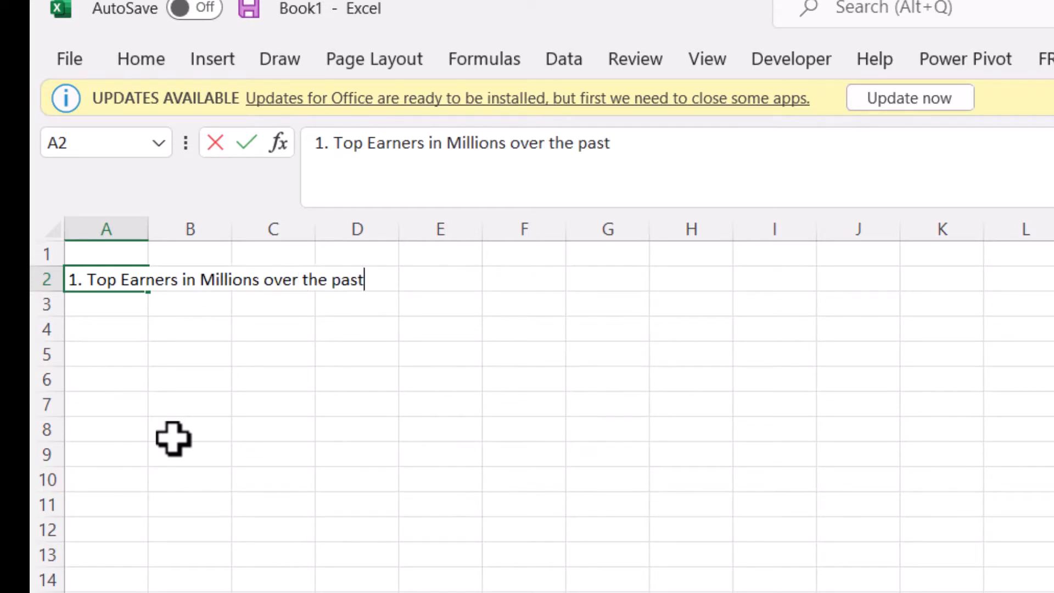
key(BackSpace)
key(BackSpace)
text(years)
key(Return)
Step: Enter "2. Trend Chart of overall sports" in cell A3 as the second list item
text(2)
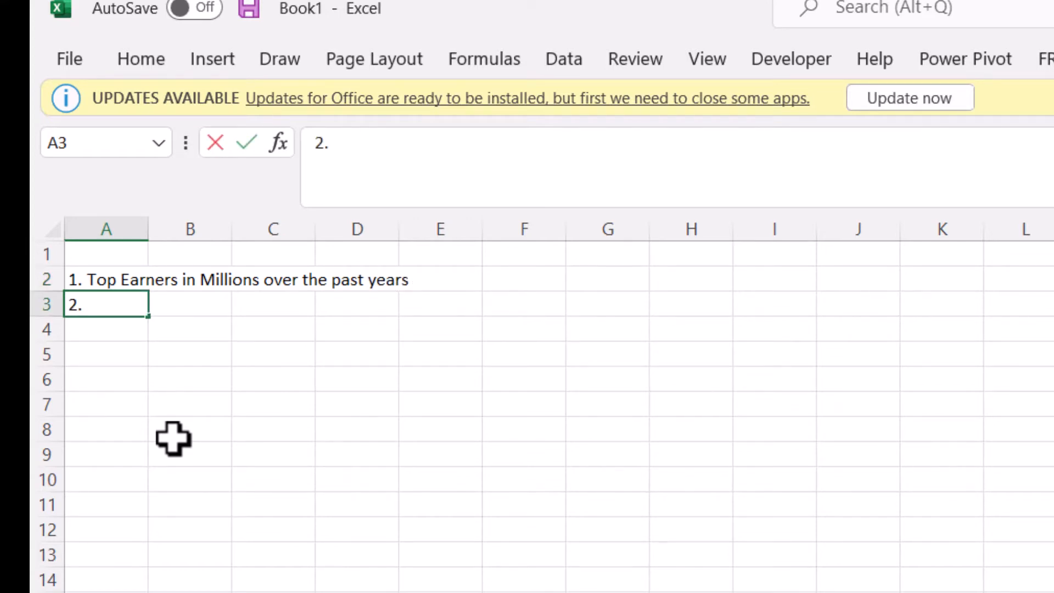
text(. Trend C)
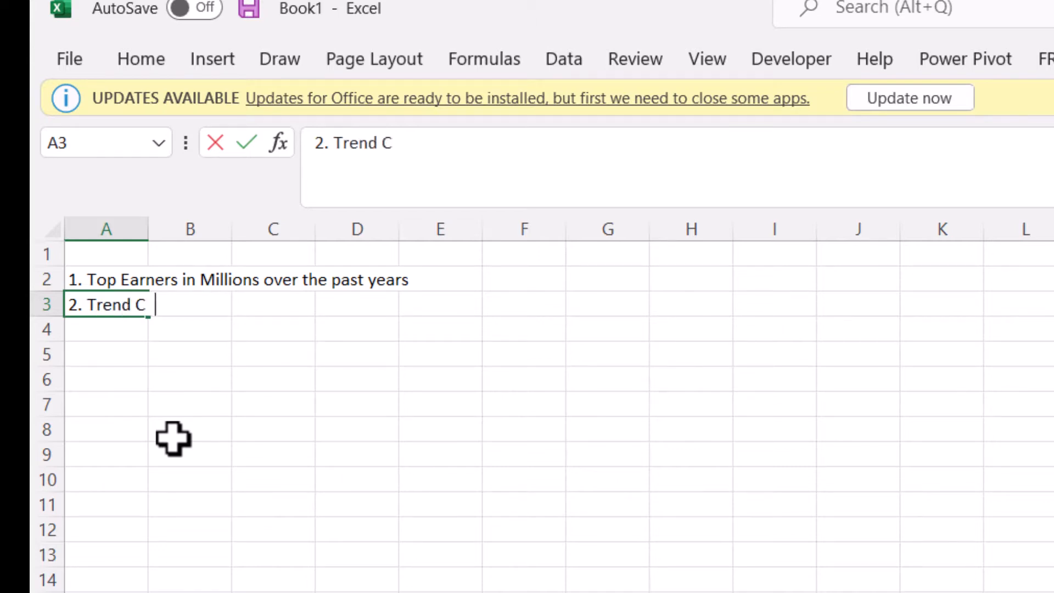
text(hart of )
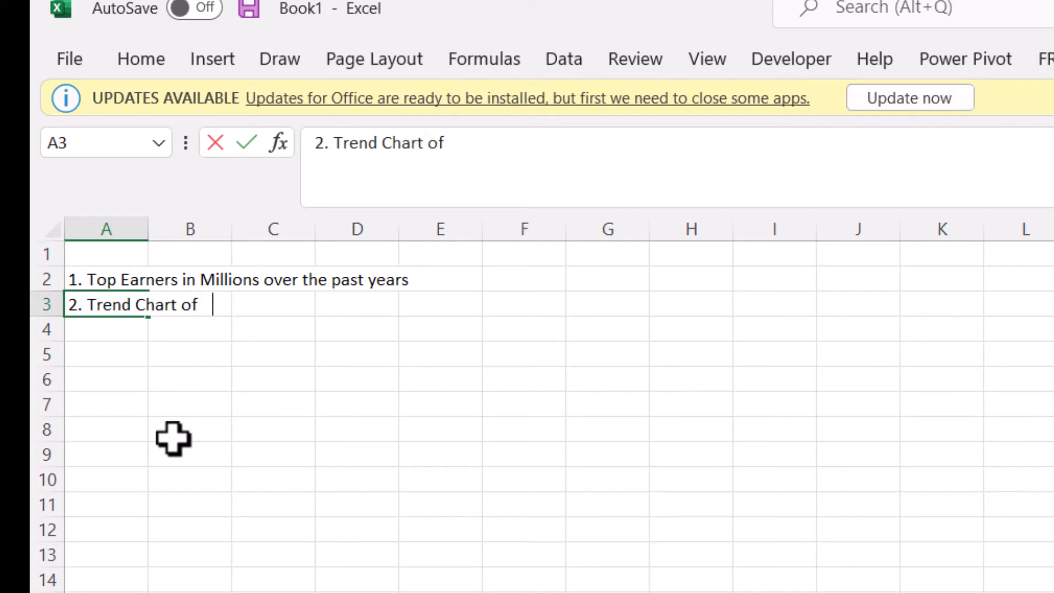
text(overall)
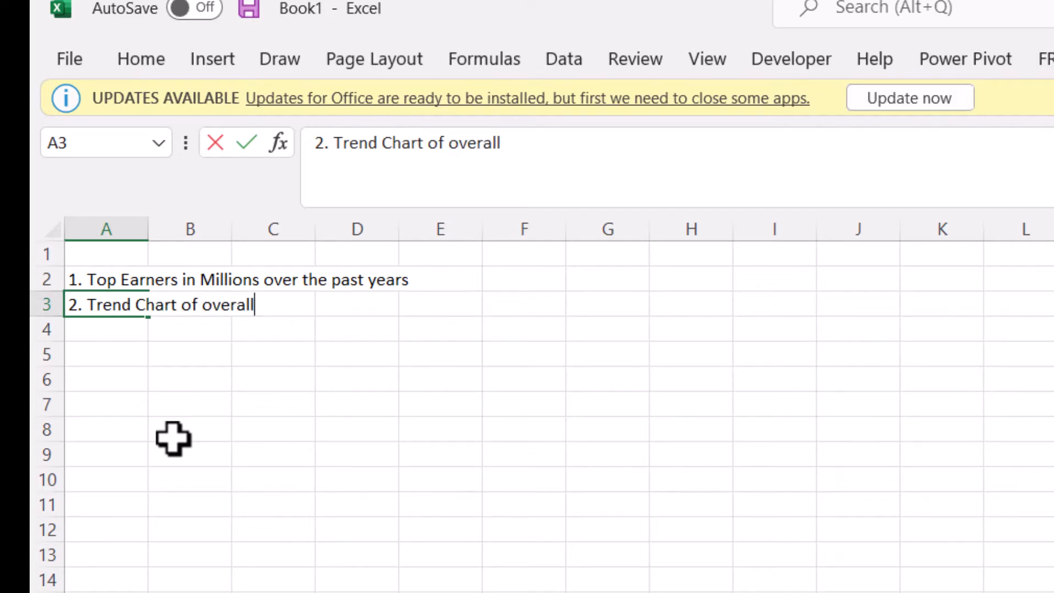
key(BackSpace)
key(BackSpace)
key(BackSpace)
key(BackSpace)
key(BackSpace)
key(BackSpace)
text(verall sports)
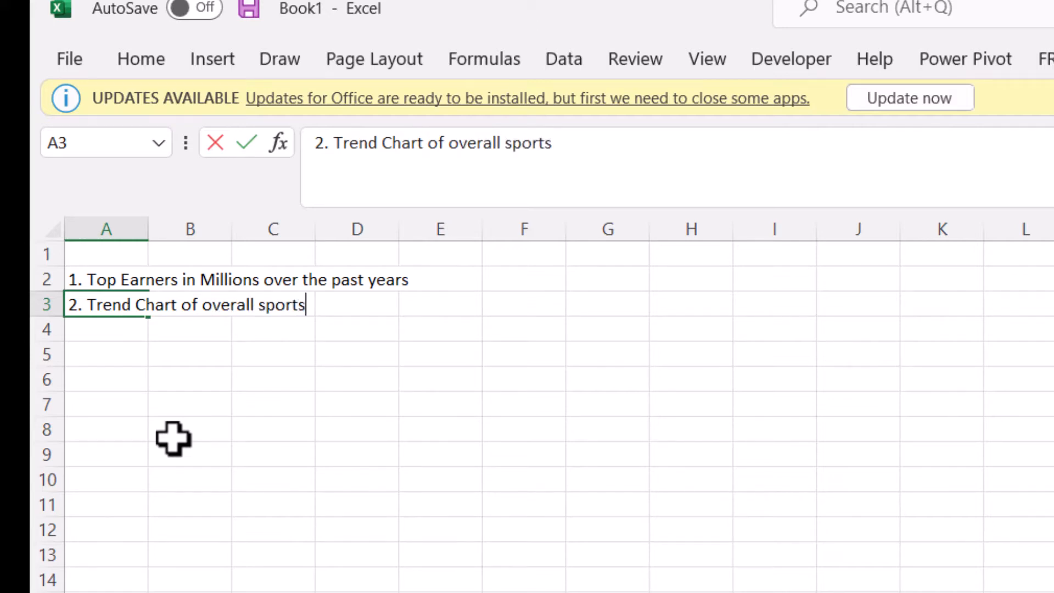
key(Return)
Step: Enter "3. Top earners by sports" in cell A4 as the third list item
text(3. )
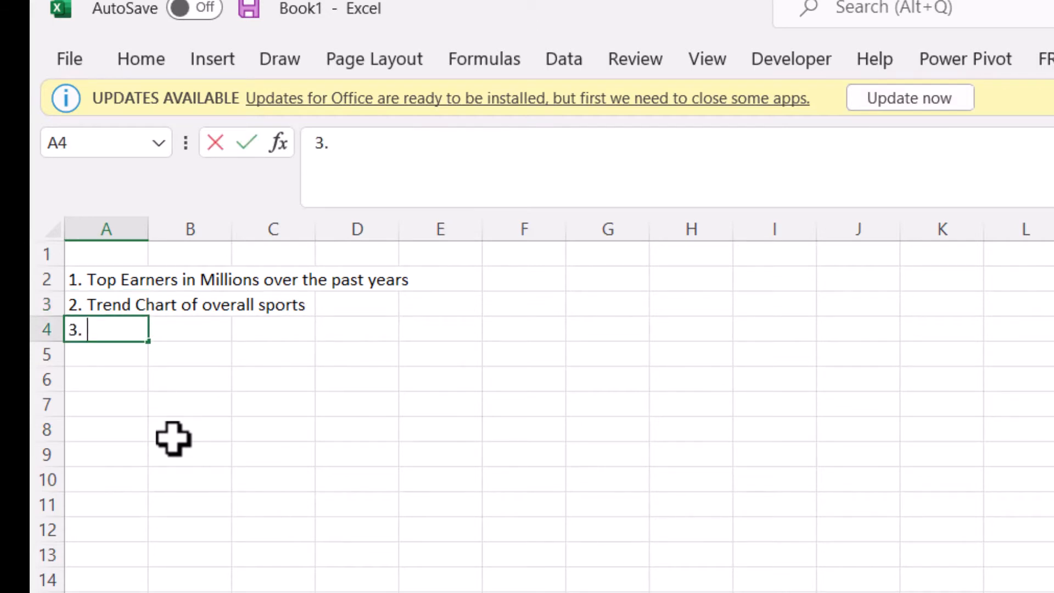
text(Top )
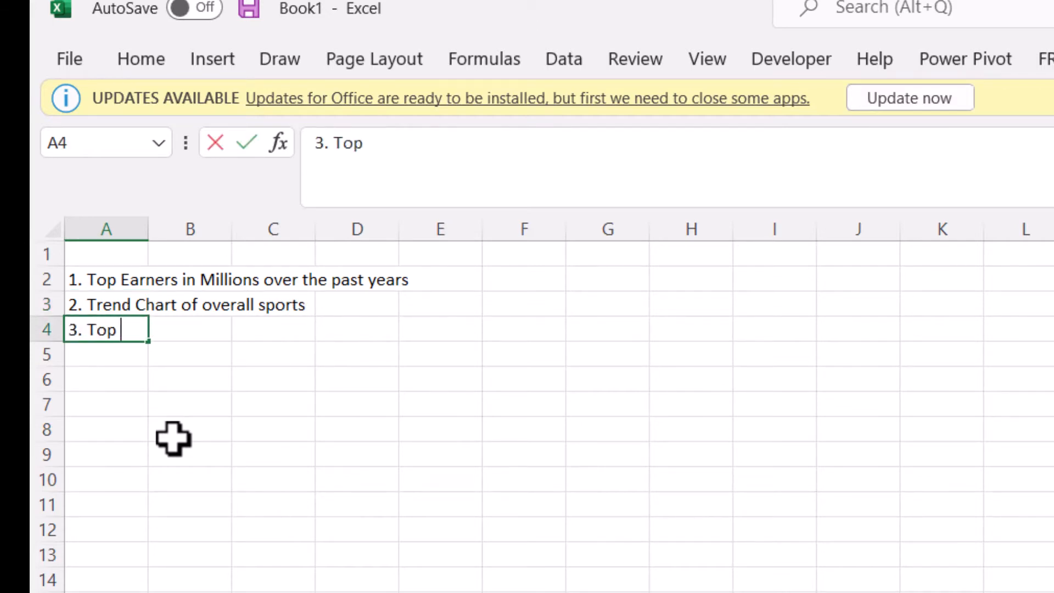
text(eraner)
key(BackSpace)
key(BackSpace)
key(BackSpace)
key(BackSpace)
key(BackSpace)
text(arners )
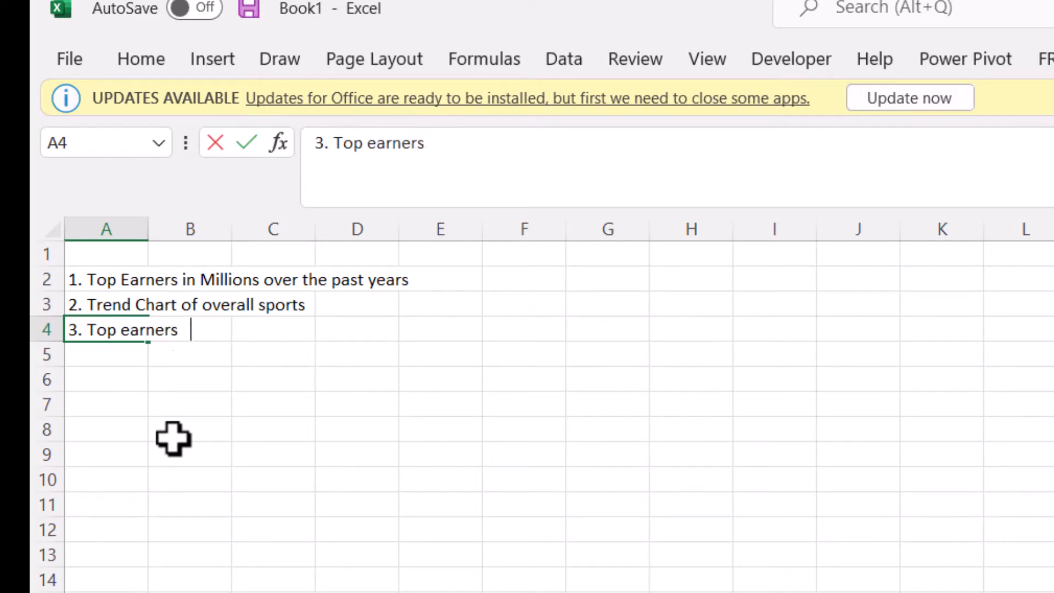
text(by sports)
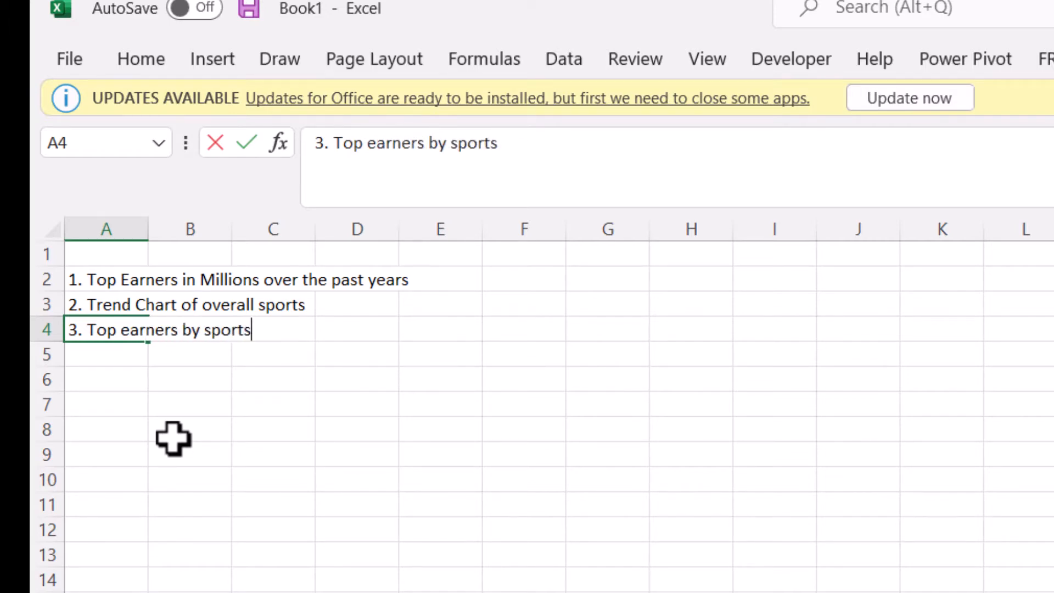
key(Return)
Step: Enter "4. Top earner by nationality" in cell A5 as the fourth list item
text(4. )
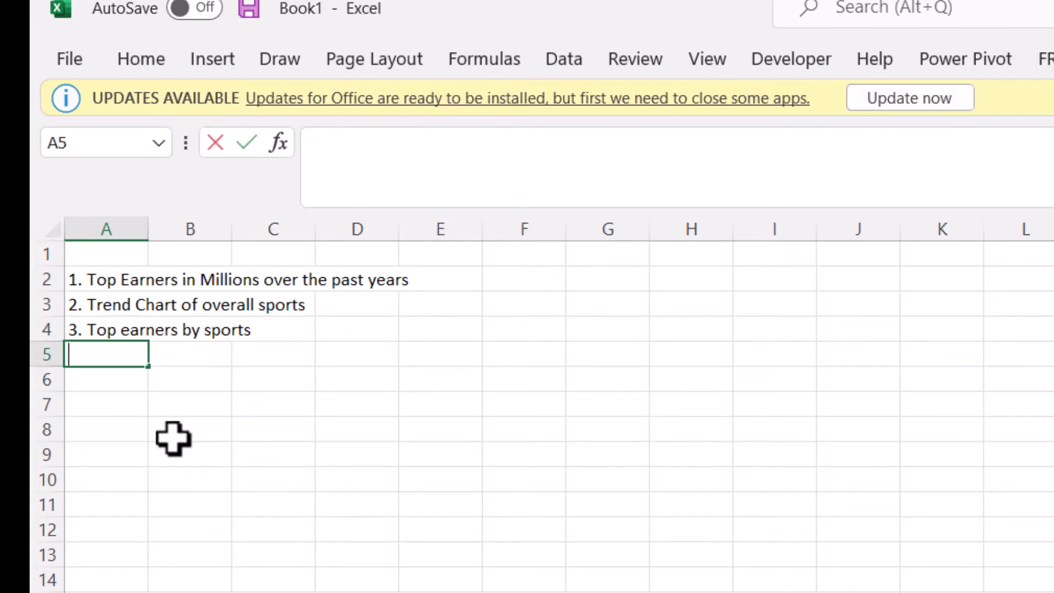
text(Top )
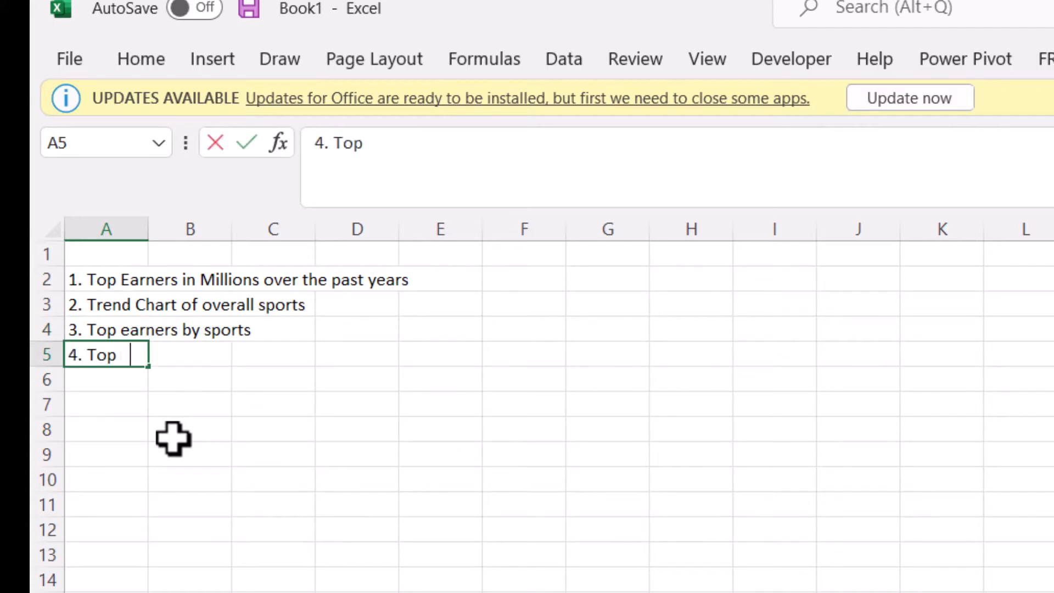
text(Earsner)
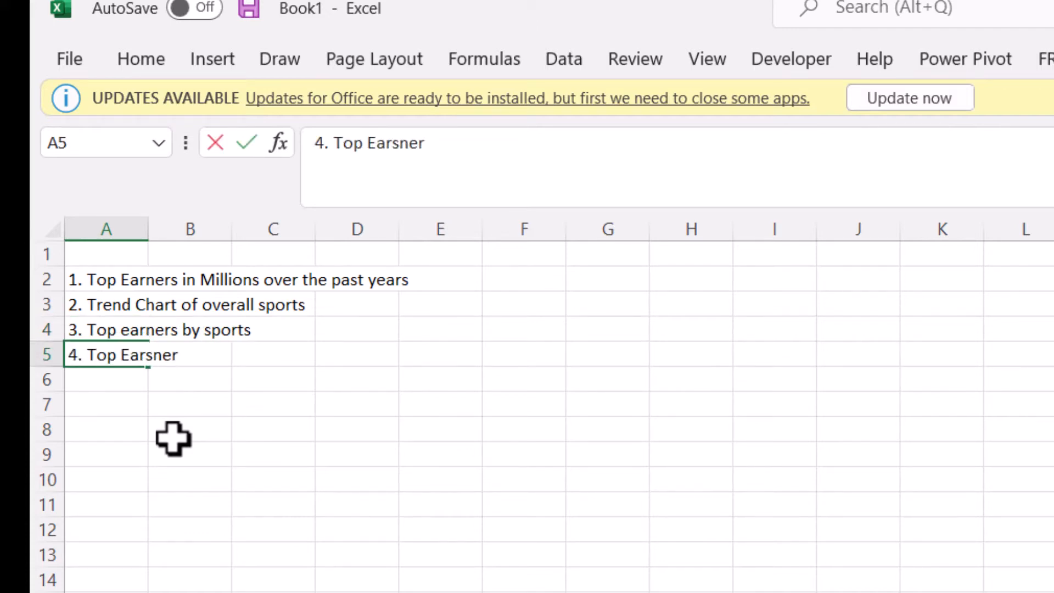
key(BackSpace)
key(BackSpace)
key(BackSpace)
key(BackSpace)
key(BackSpace)
key(BackSpace)
key(BackSpace)
text(ear)
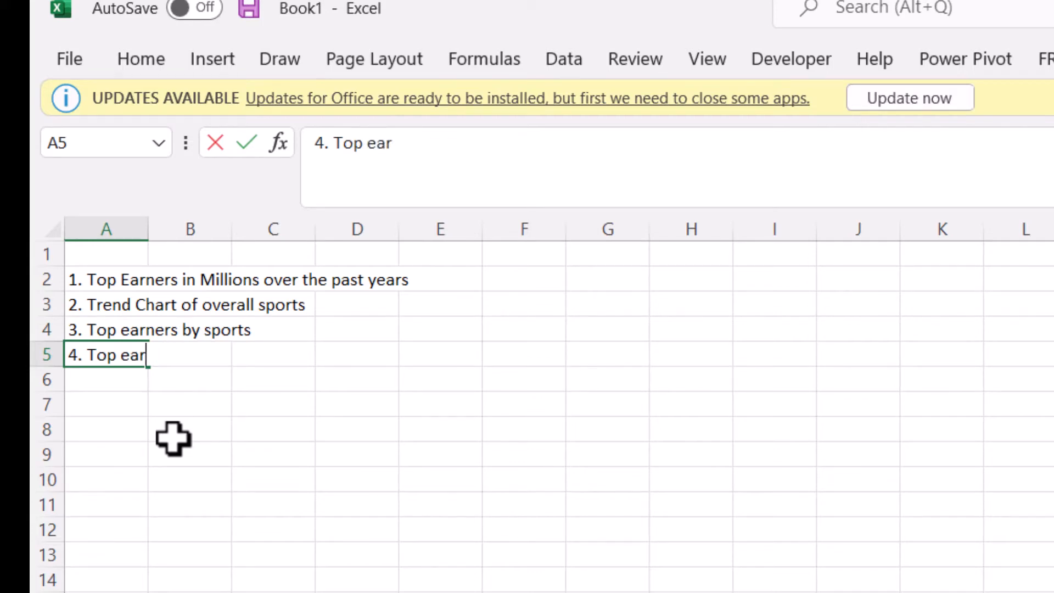
text(ner by sala)
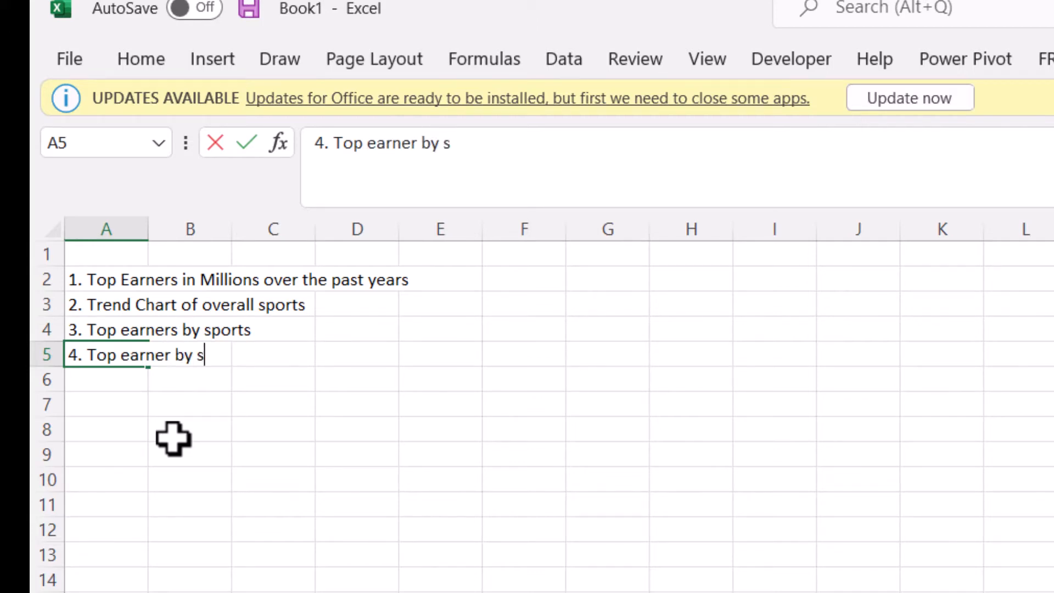
key(BackSpace)
key(BackSpace)
key(BackSpace)
key(BackSpace)
text(nationaliy)
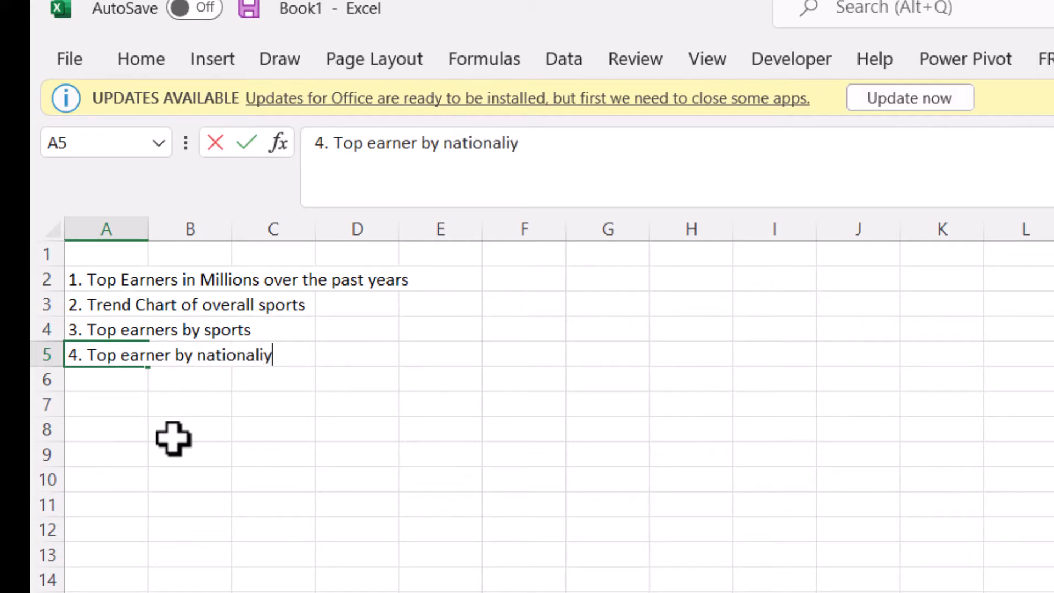
key(BackSpace)
text(ty)
key(Return)
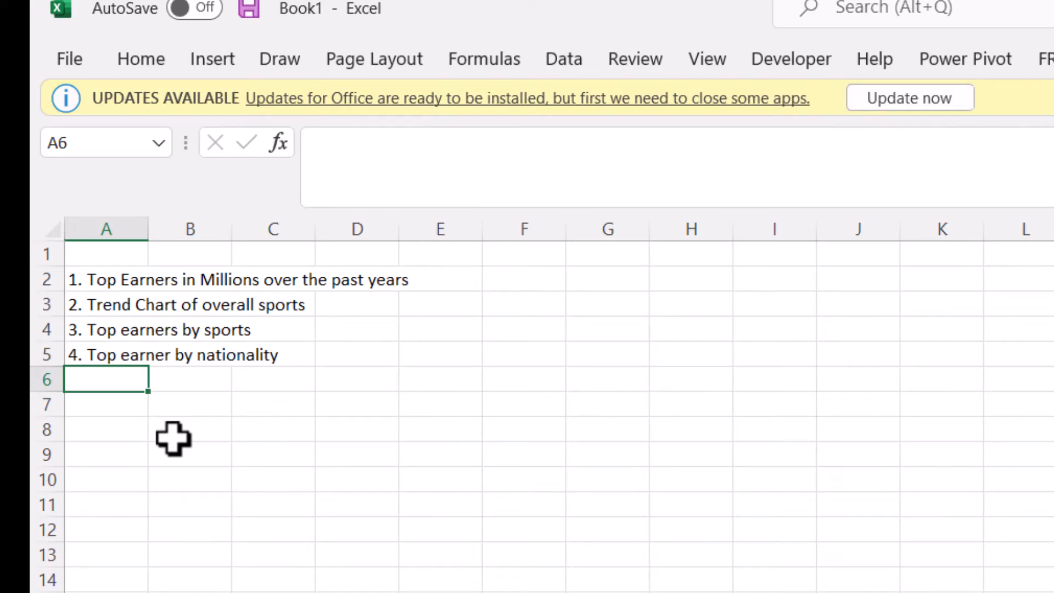
Step: Rename the analysis list sheet as Read Me and move it in front of the Data sheet
right_click(126, 517)
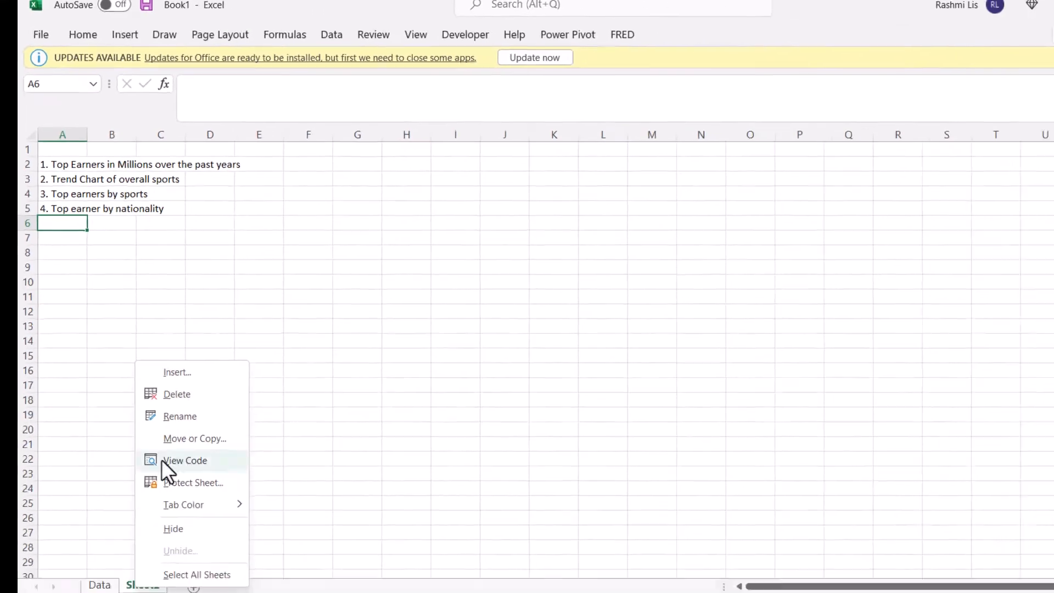
click(164, 366)
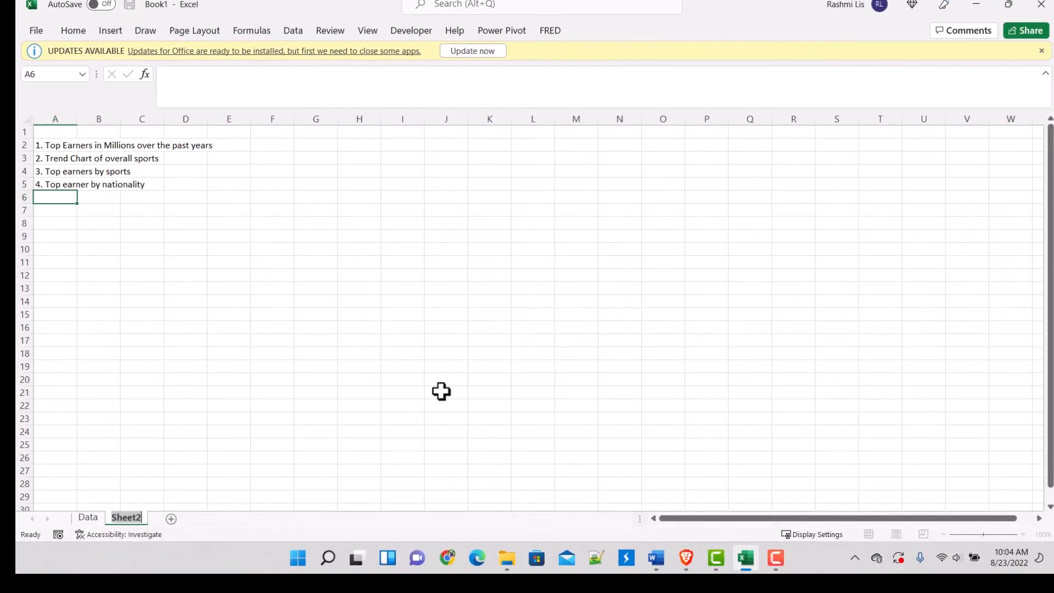
text(aNa)
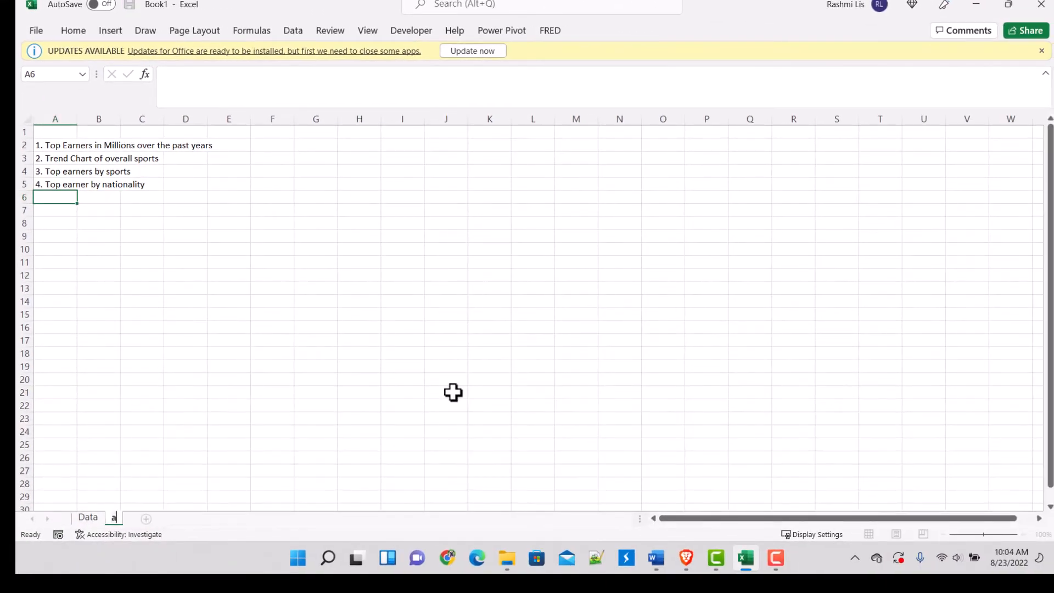
key(BackSpace)
key(BackSpace)
key(BackSpace)
text(Read Me)
click(192, 315)
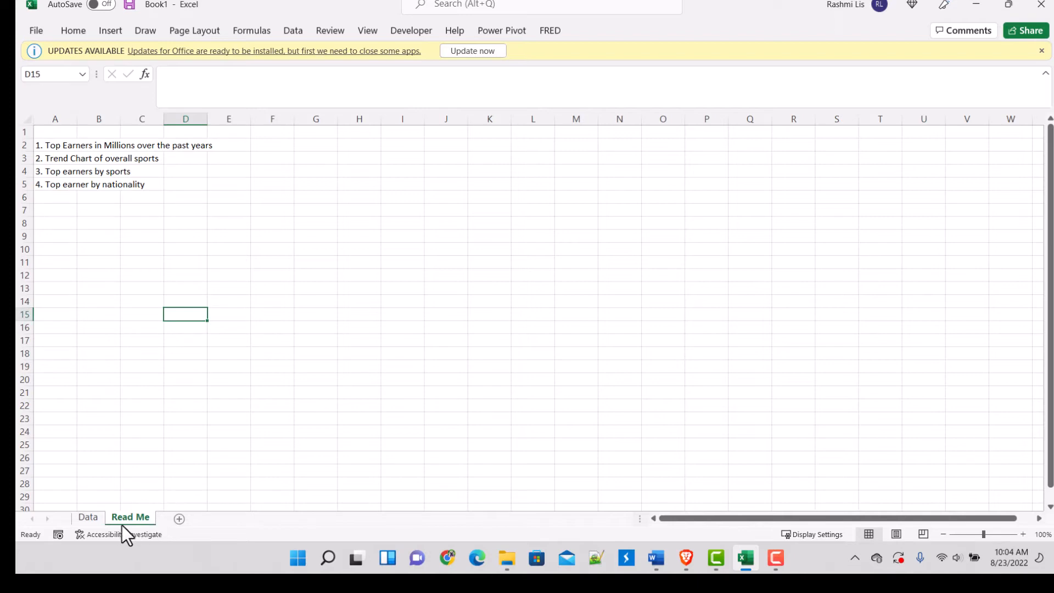
drag(64, 513, 65, 514)
Step: Add a new worksheet after Data and name it Dashboard
click(146, 520)
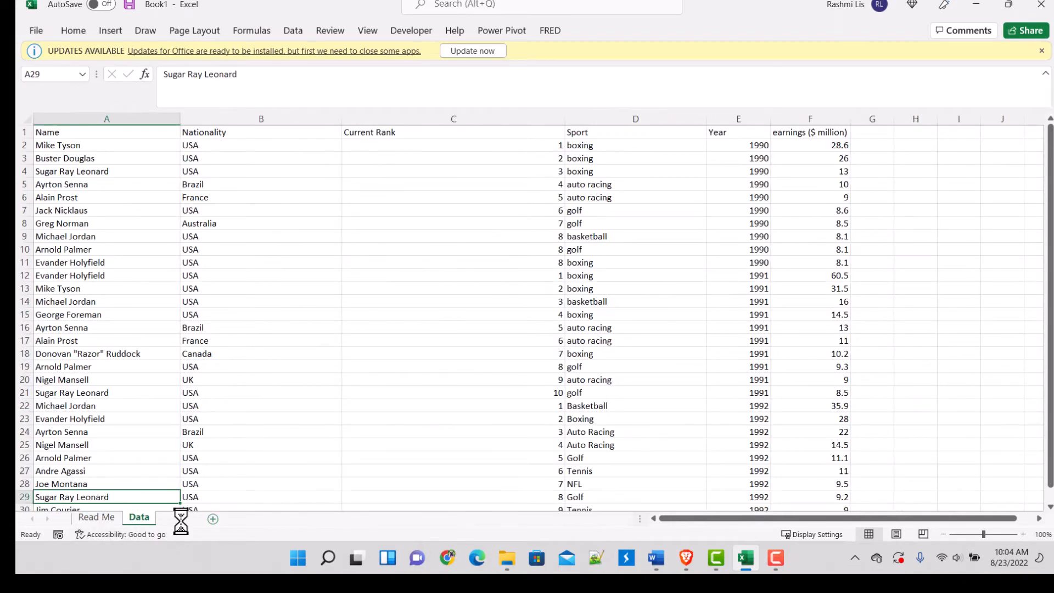
click(178, 519)
right_click(179, 522)
click(241, 369)
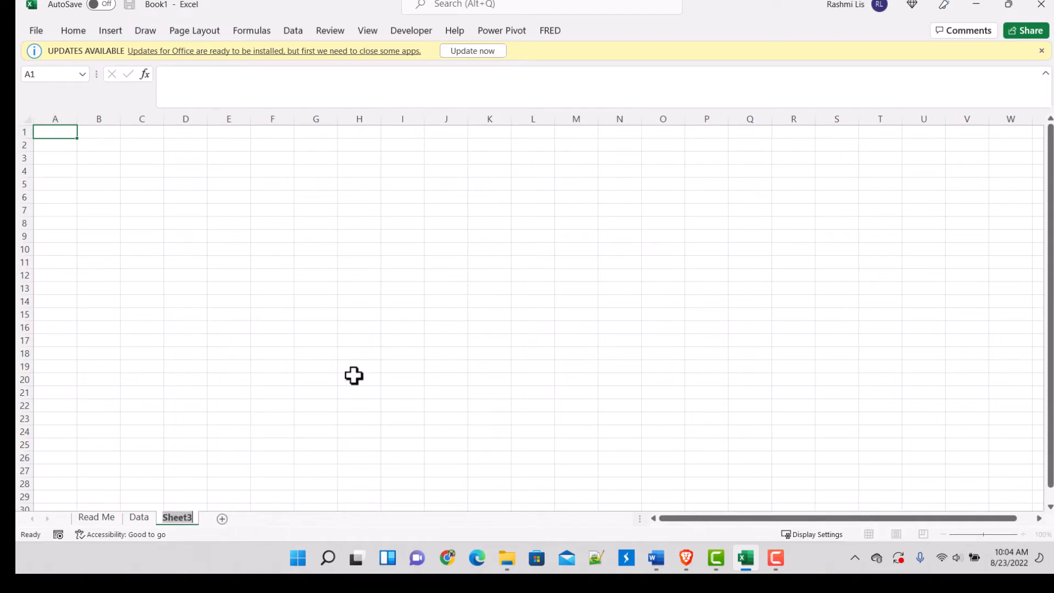
text(Dashboard)
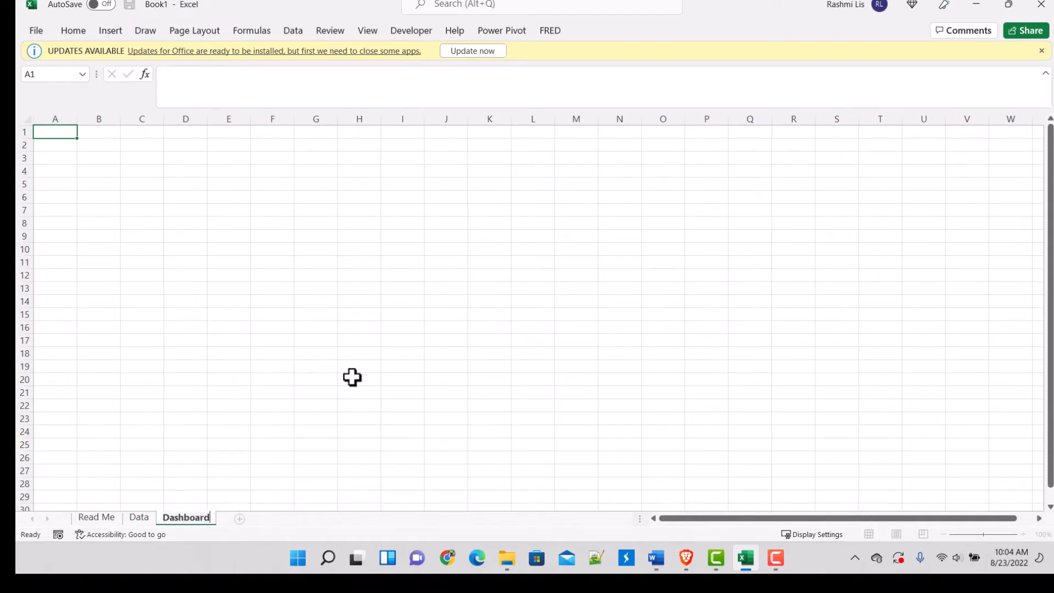
click(259, 326)
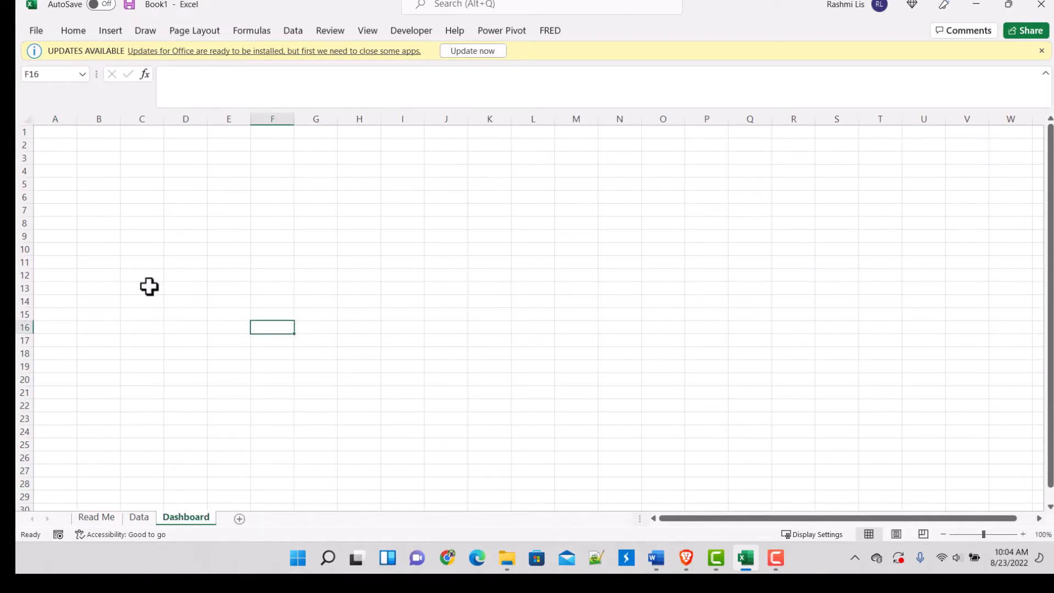
click(65, 135)
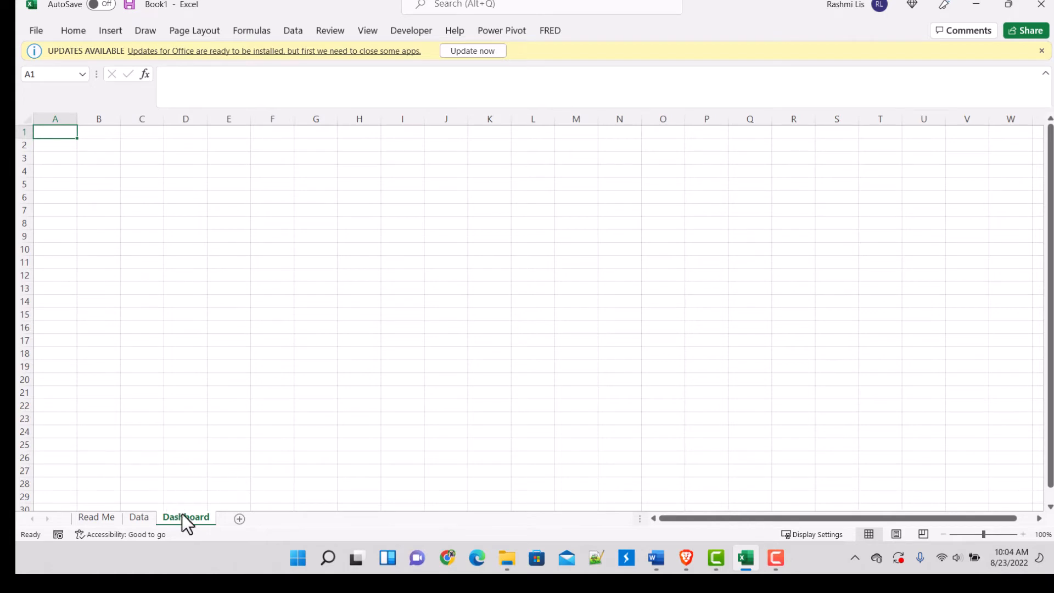
Step: Add another worksheet after Dashboard and name it Pivot Tables
click(239, 519)
right_click(252, 517)
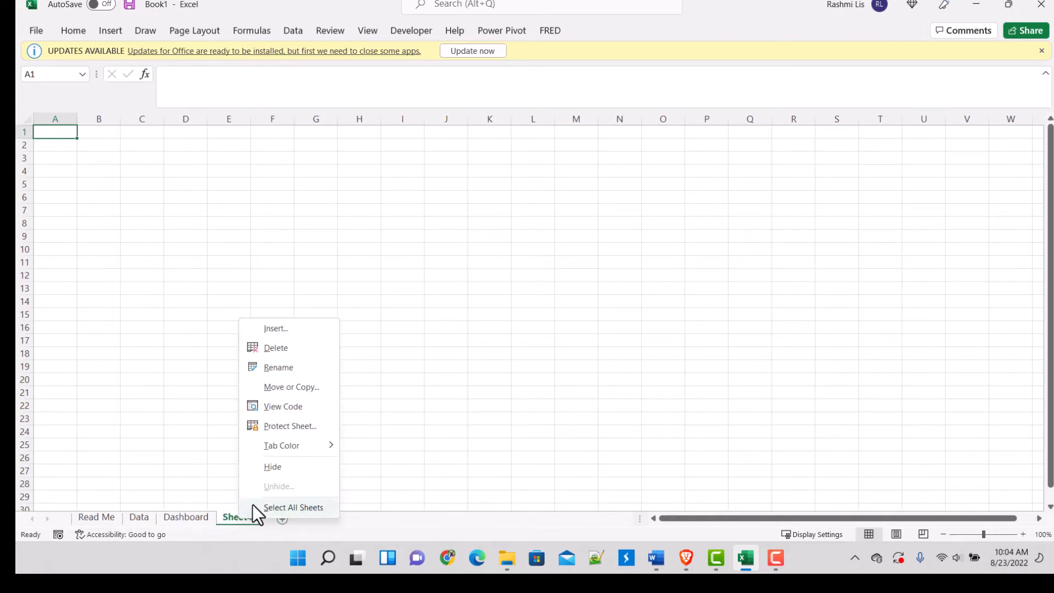
click(291, 368)
text(P)
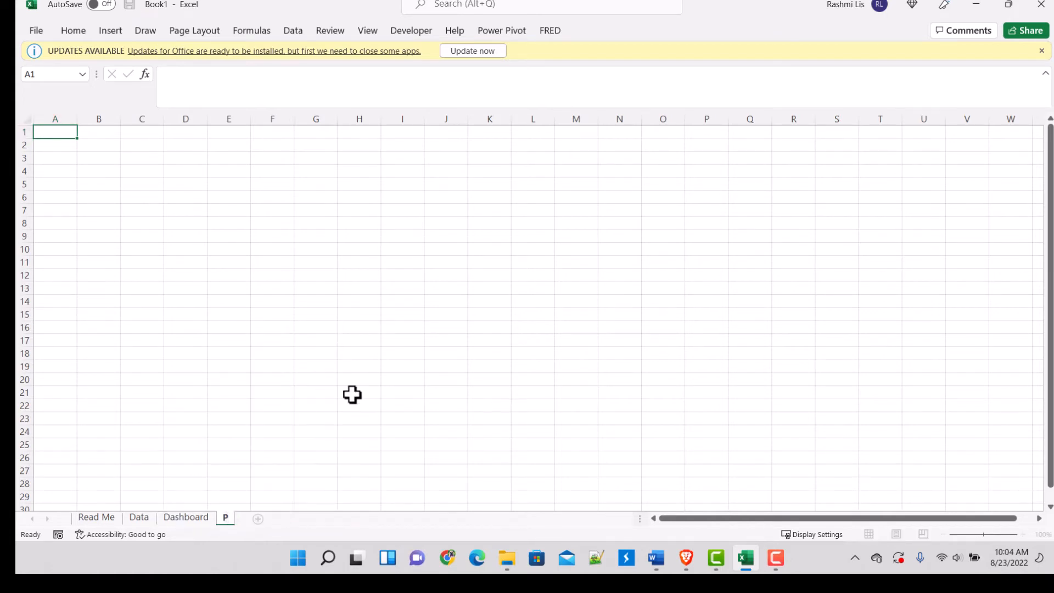
text(ivot Table)
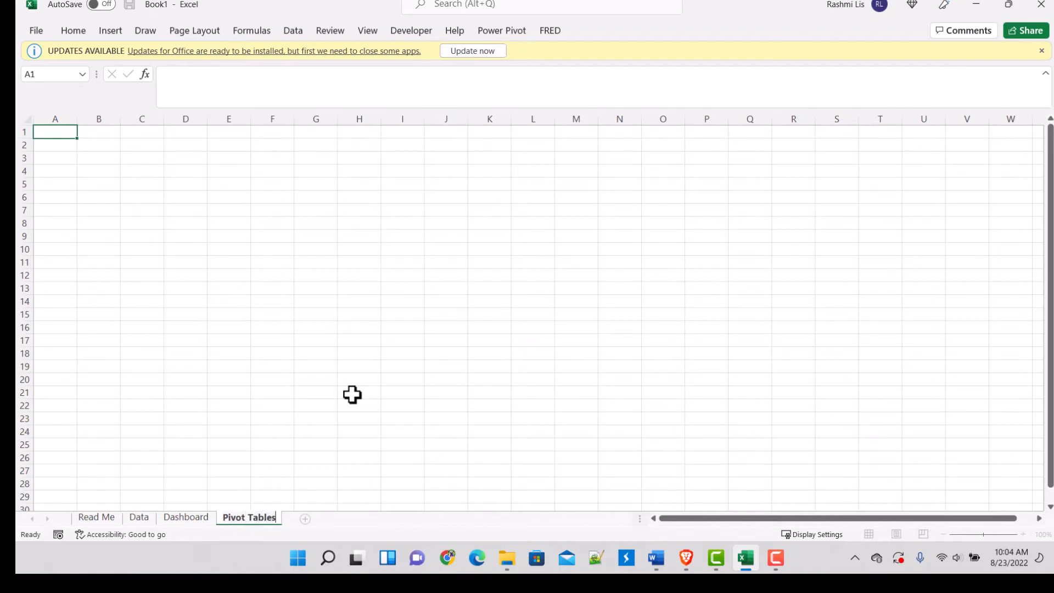
text(s)
click(235, 298)
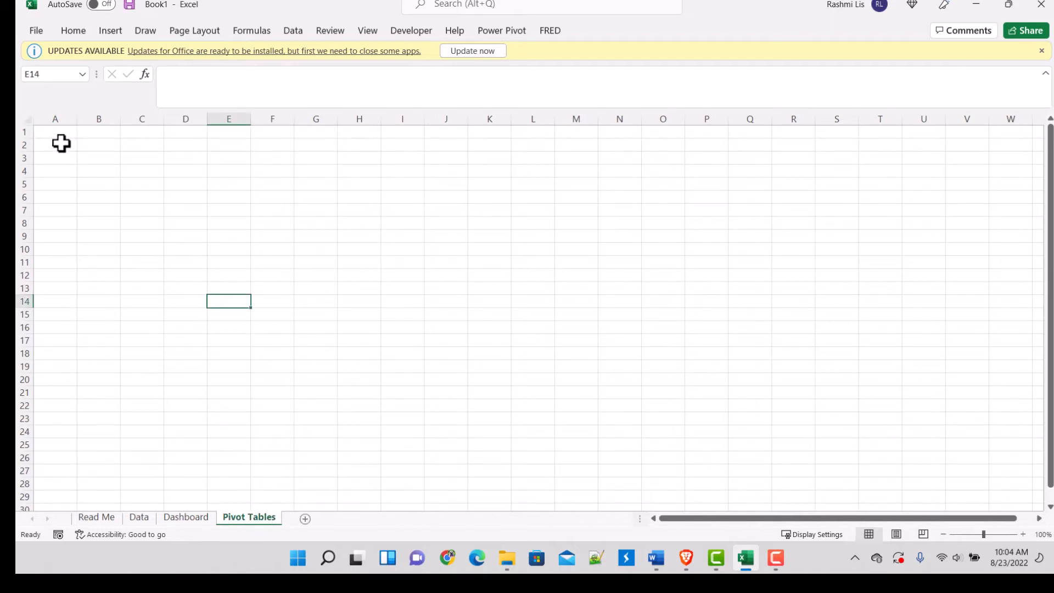
key(ctrl+Home)
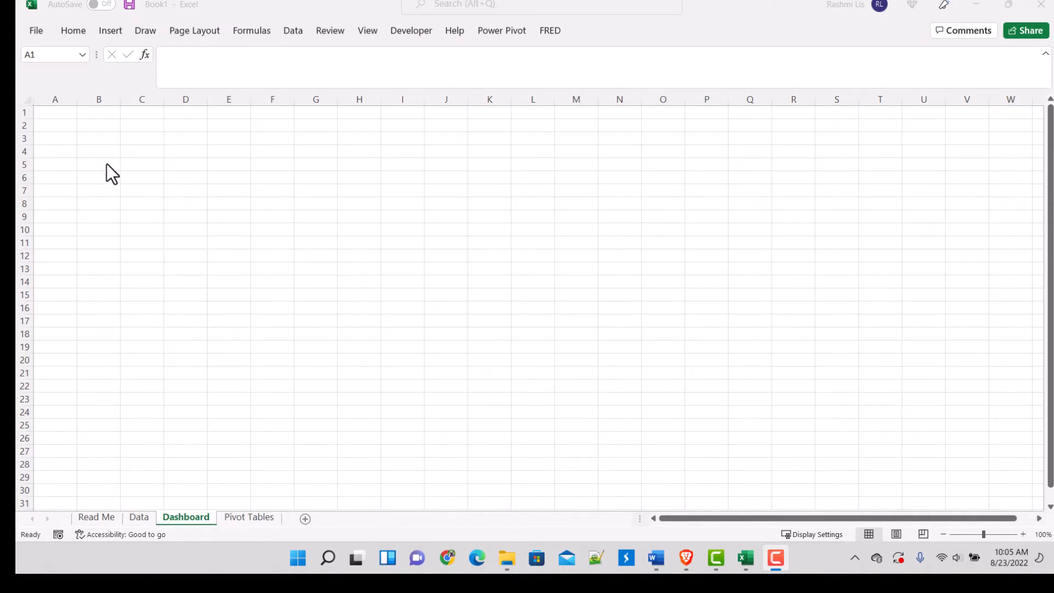
Step: Hide the gridlines on the Dashboard sheet
click(171, 202)
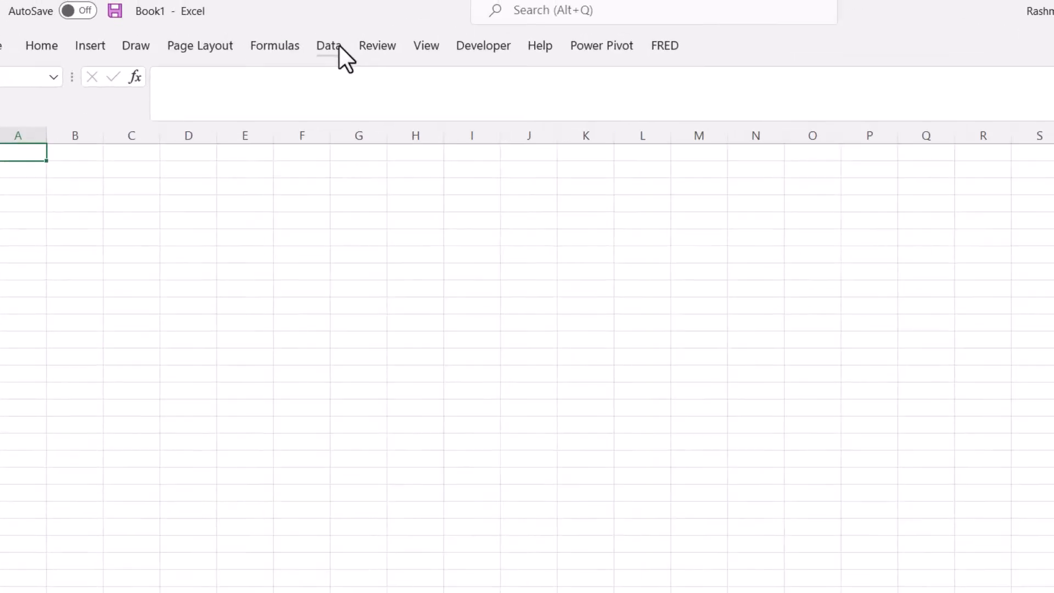
click(296, 31)
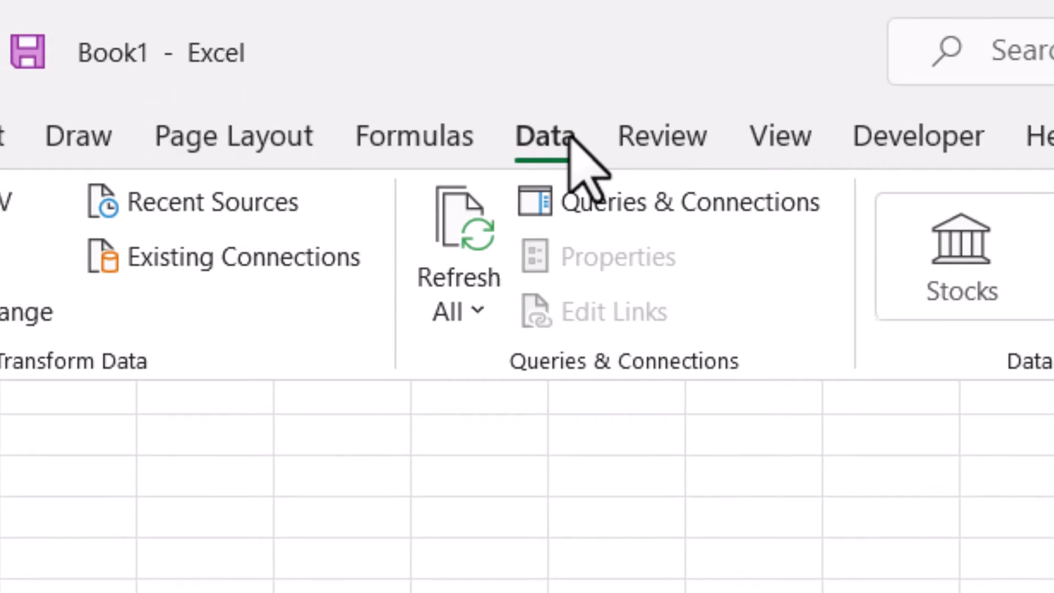
click(809, 143)
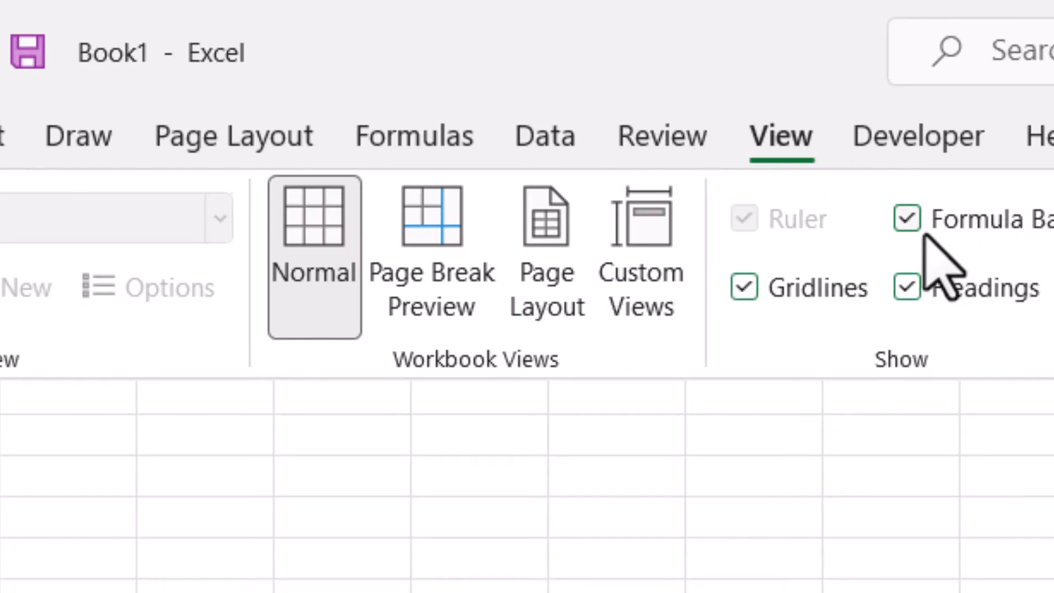
click(741, 295)
click(240, 568)
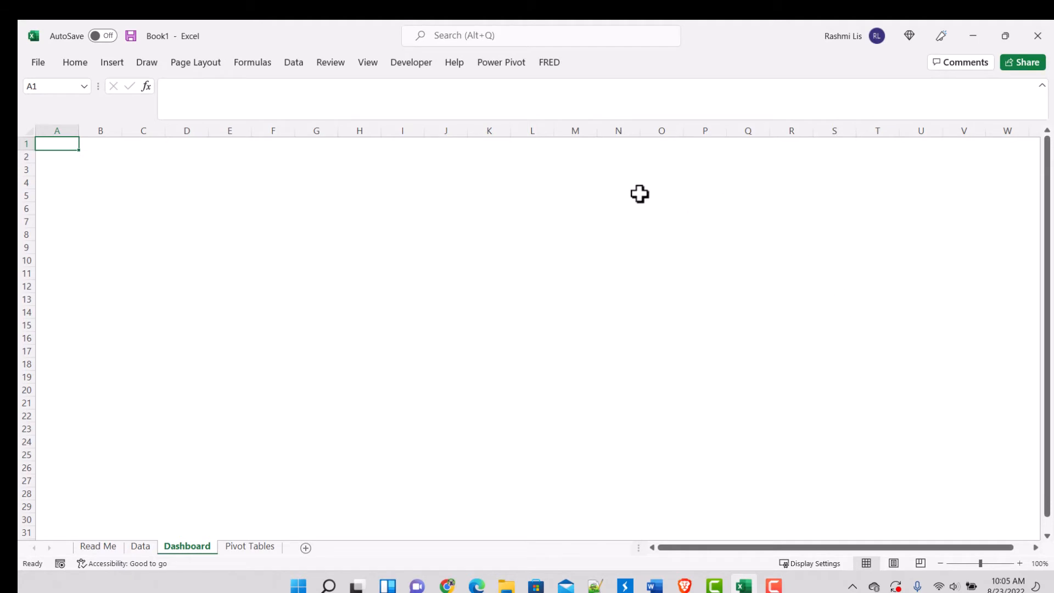
Step: Insert a rectangle on the Dashboard sheet and stretch it into a banner starting at cell A1, covering columns A to Q and rows 1 to 5
click(183, 174)
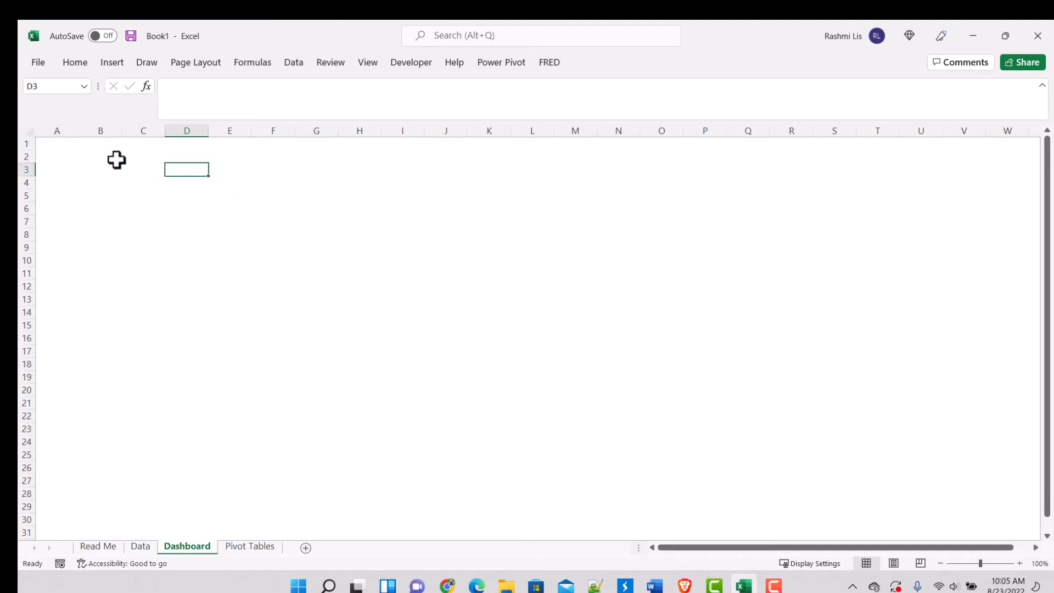
click(52, 143)
click(113, 63)
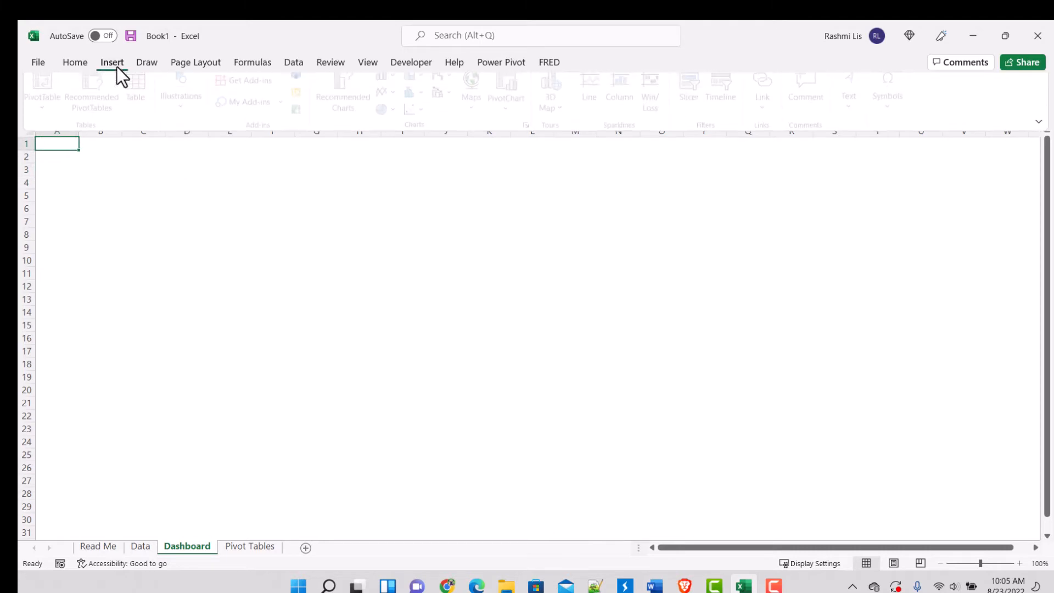
click(185, 210)
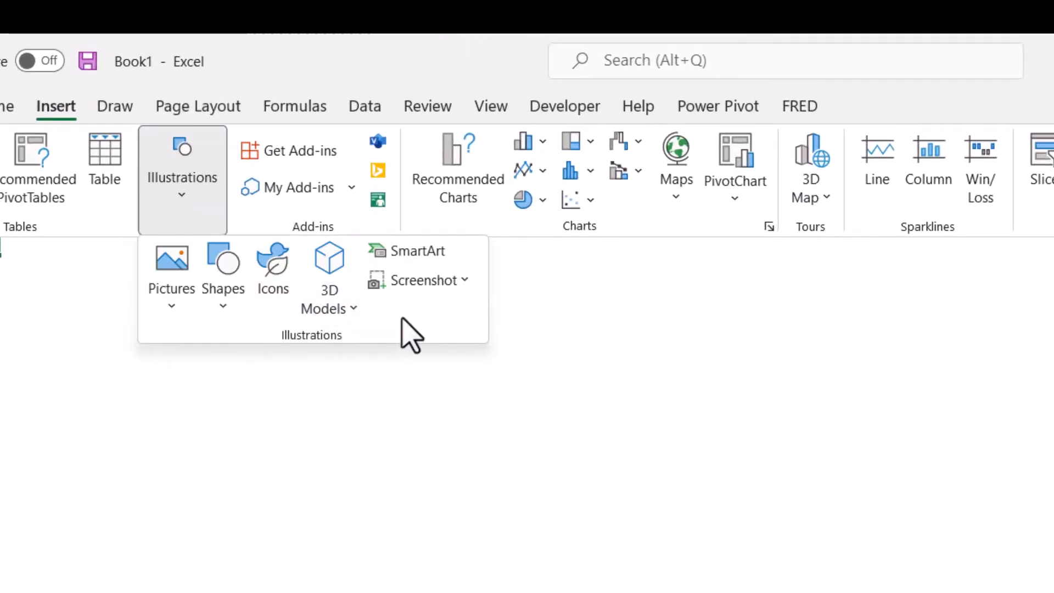
click(234, 318)
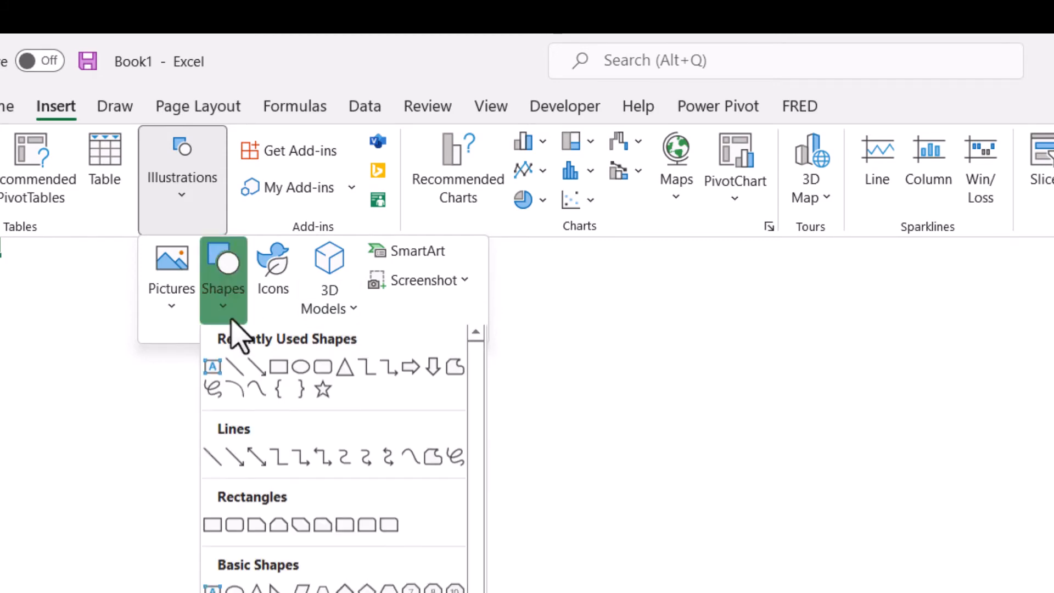
click(278, 375)
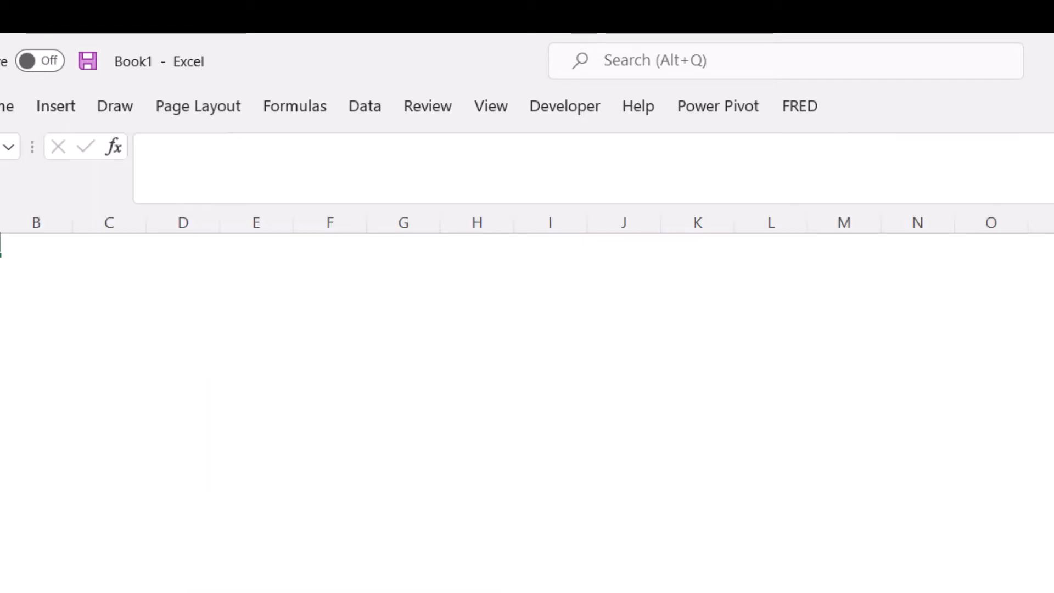
drag(73, 298, 184, 409)
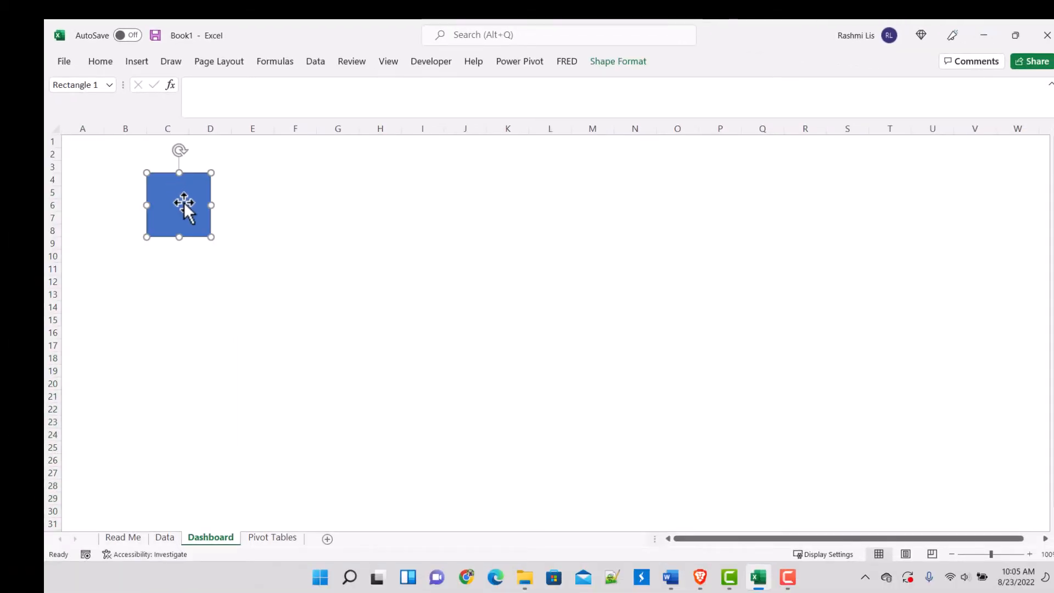
drag(214, 204, 873, 281)
drag(214, 194, 112, 151)
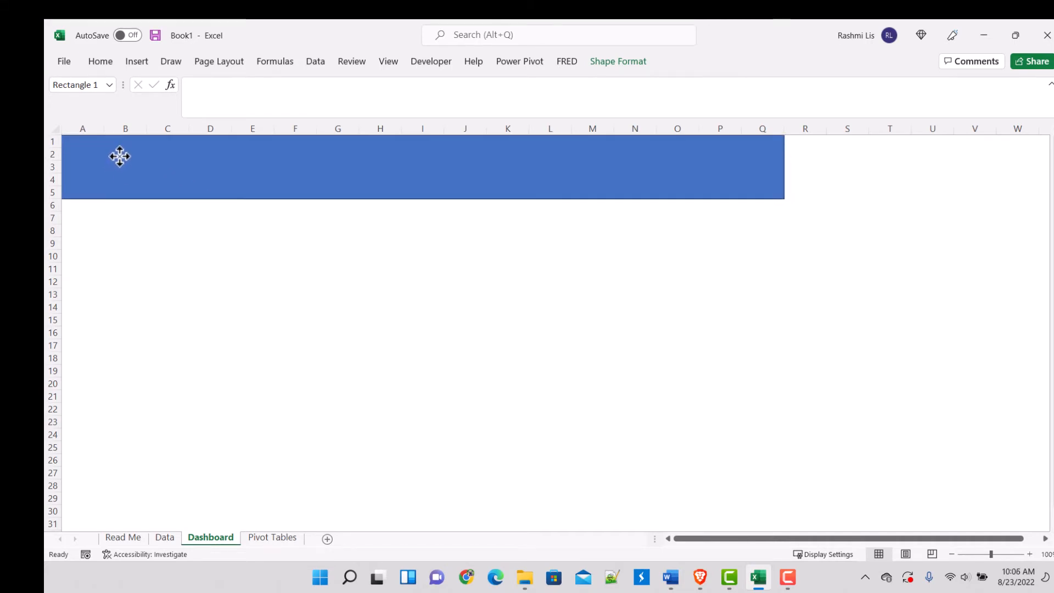
Step: Enlarge the rectangle into a dashboard background covering columns A to T and reaching down to row 33
drag(421, 201, 434, 504)
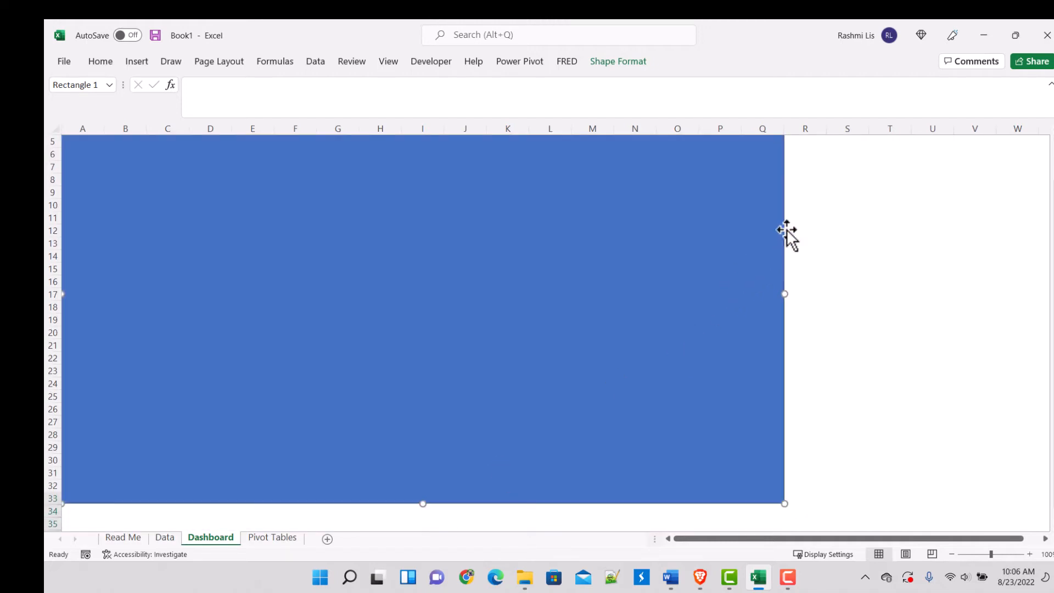
scroll(812, 192, up, 2)
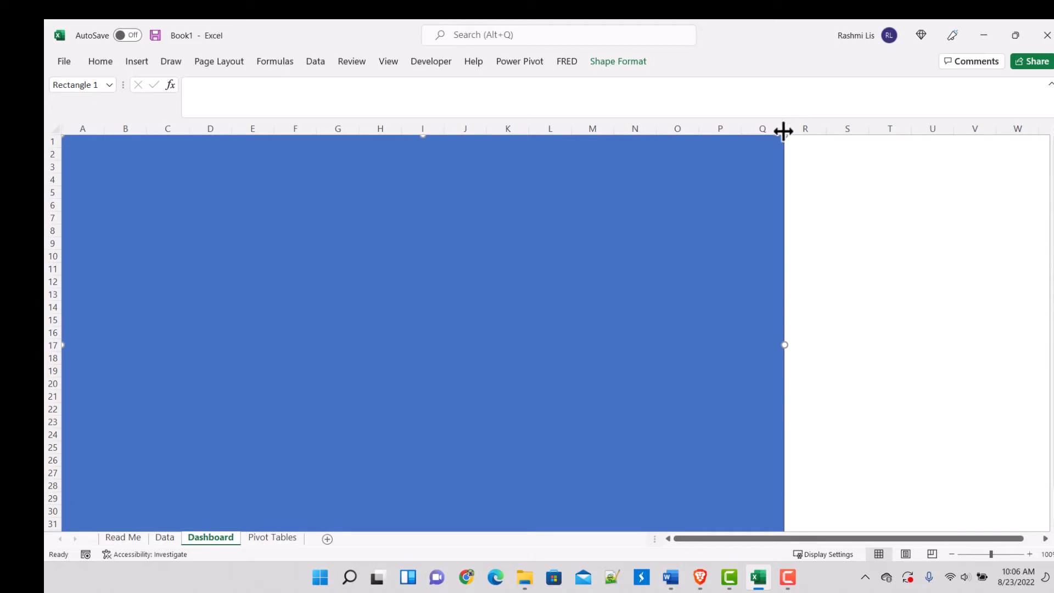
drag(784, 345, 906, 350)
click(979, 270)
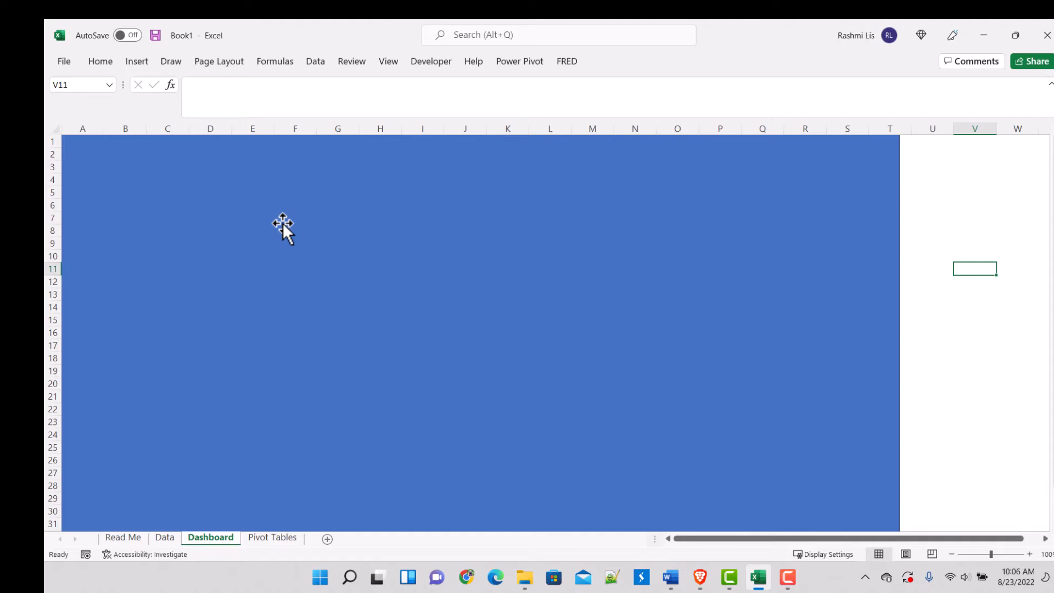
Step: Insert a second rectangle as a header banner over the background, spanning columns A to T and rows 1 to 4
click(137, 61)
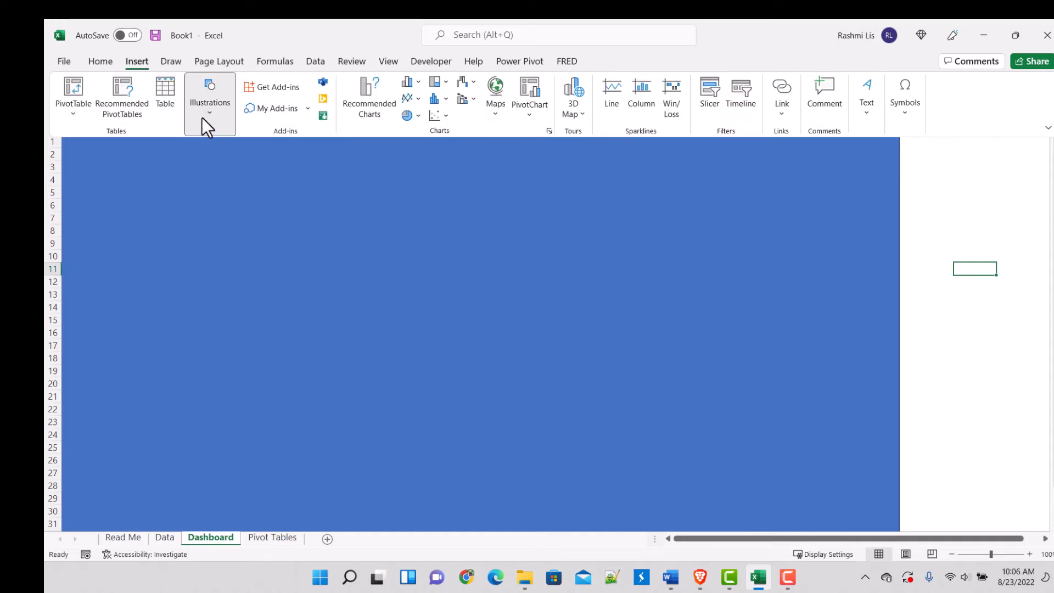
click(202, 118)
click(234, 181)
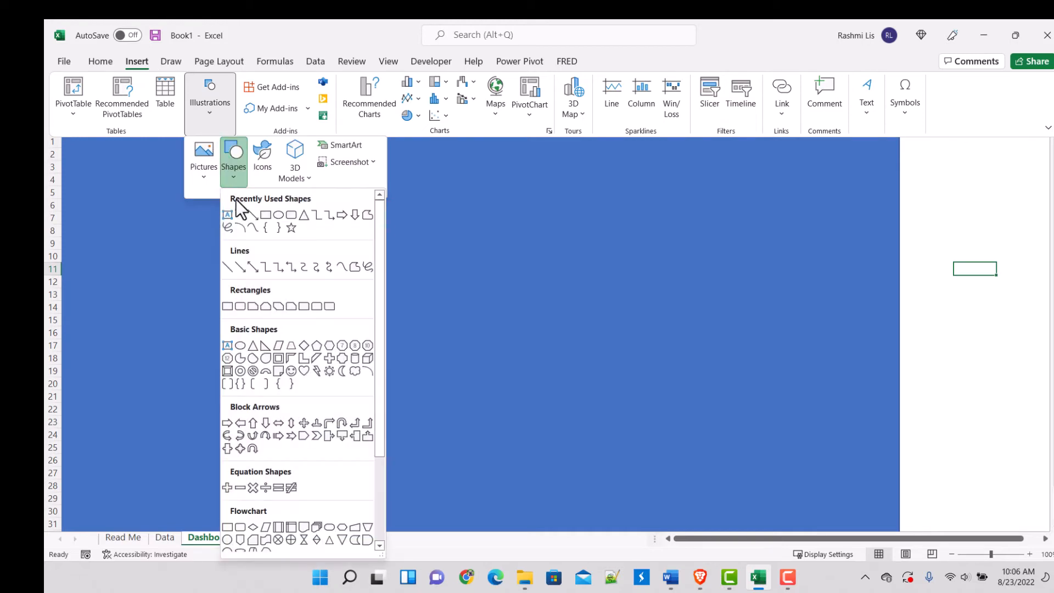
click(266, 218)
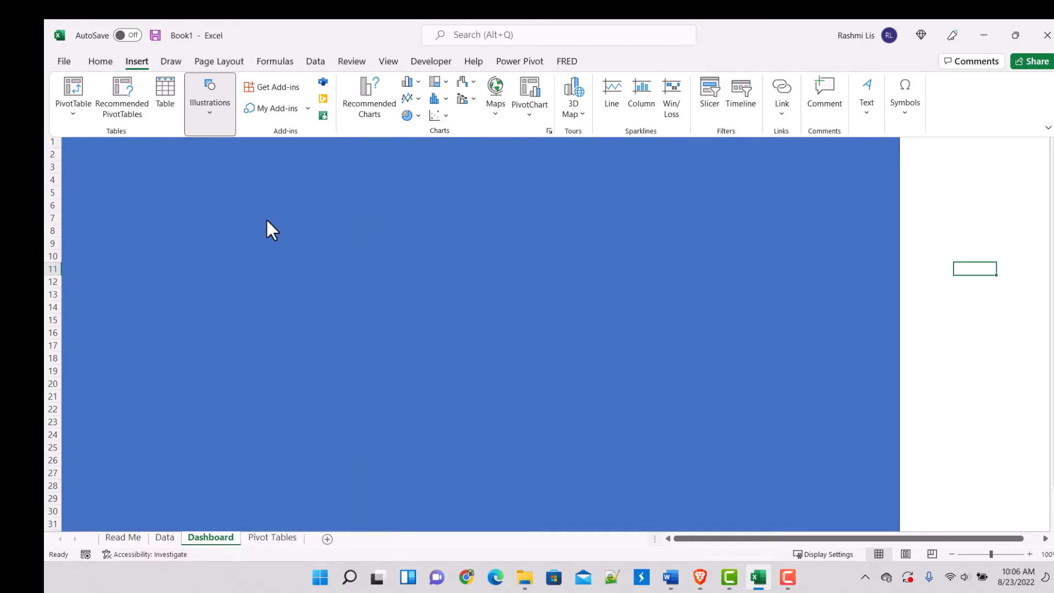
drag(80, 151, 899, 188)
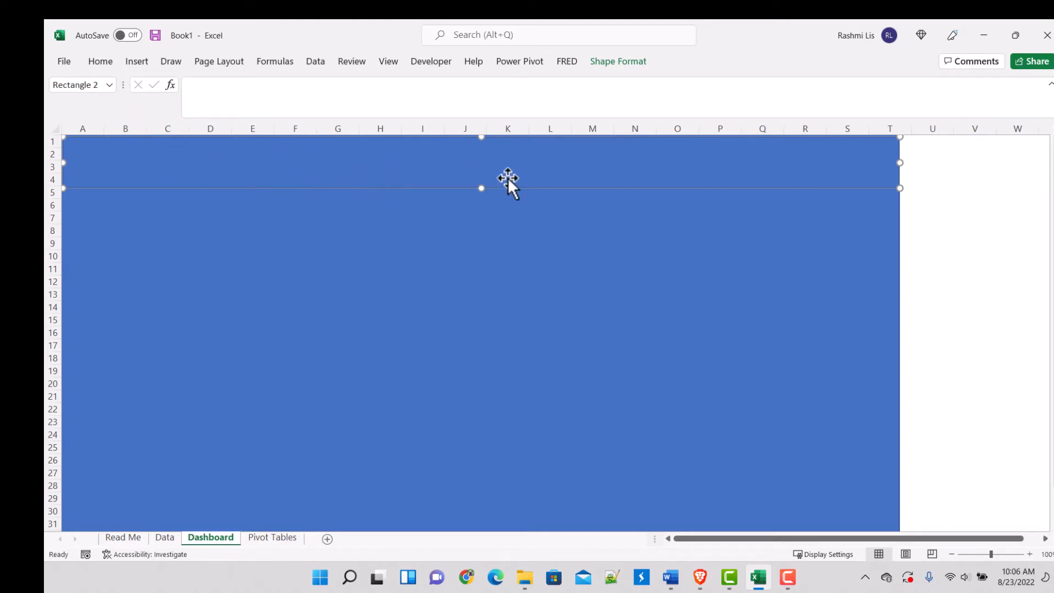
Step: Try to recolor the header banner with a light blue-gray text fill
click(628, 64)
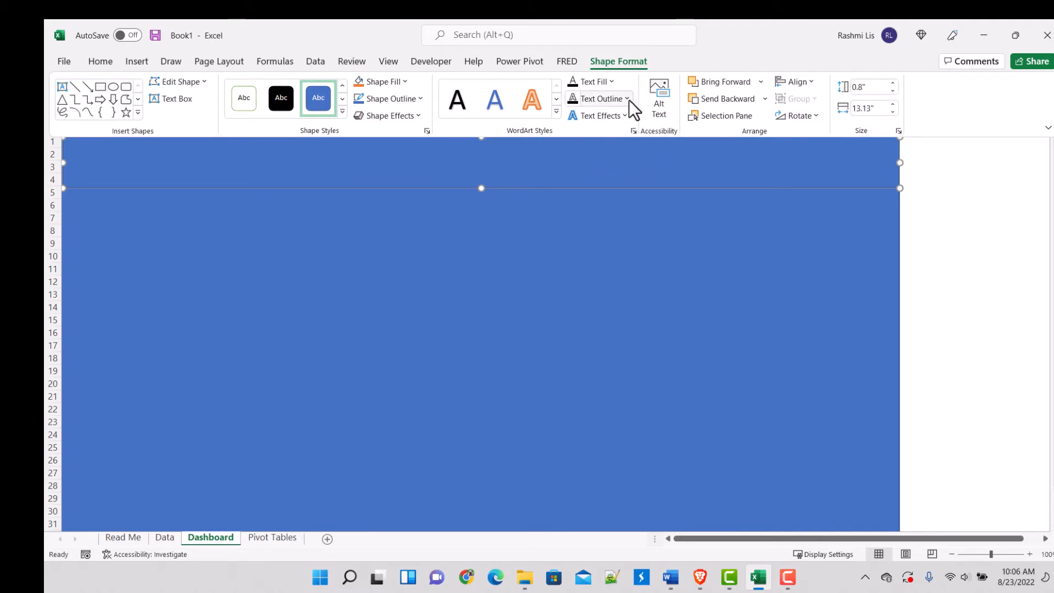
click(615, 87)
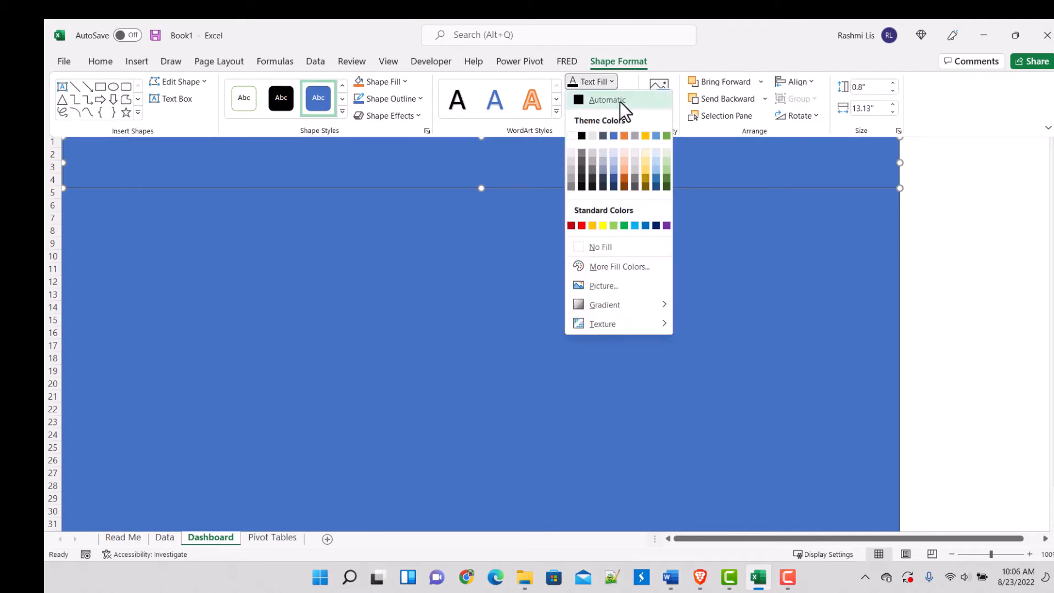
click(603, 153)
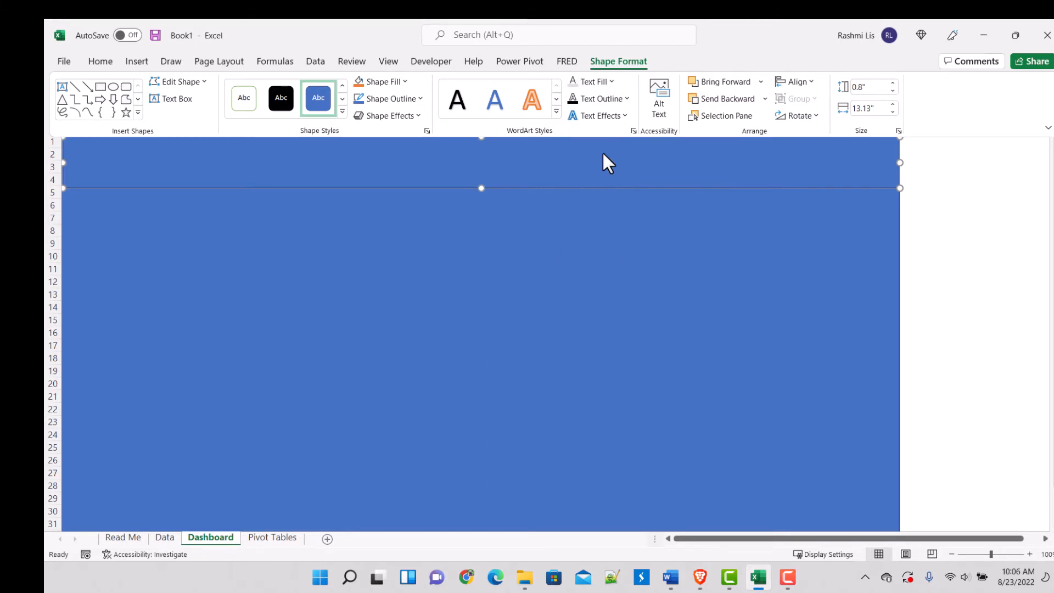
click(633, 171)
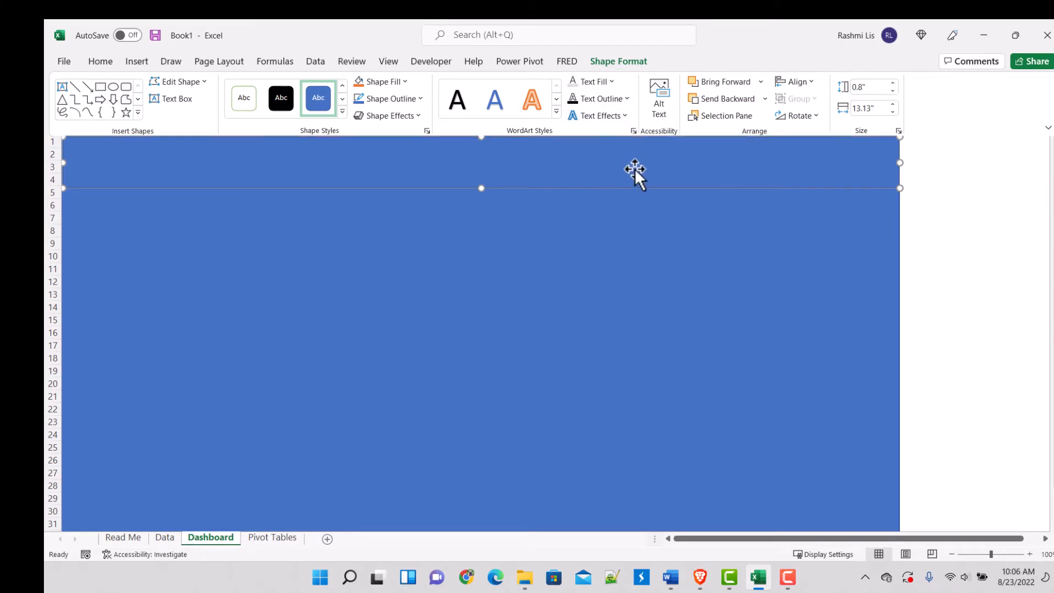
click(913, 191)
click(763, 181)
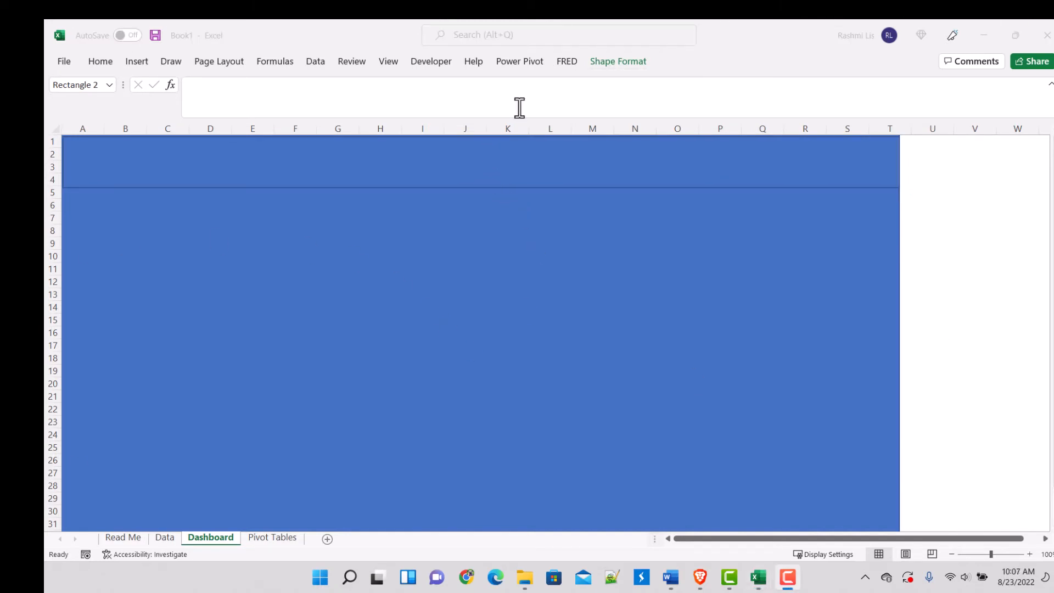
Step: Fill the header banner with the lightest tint of the blue theme color
click(610, 61)
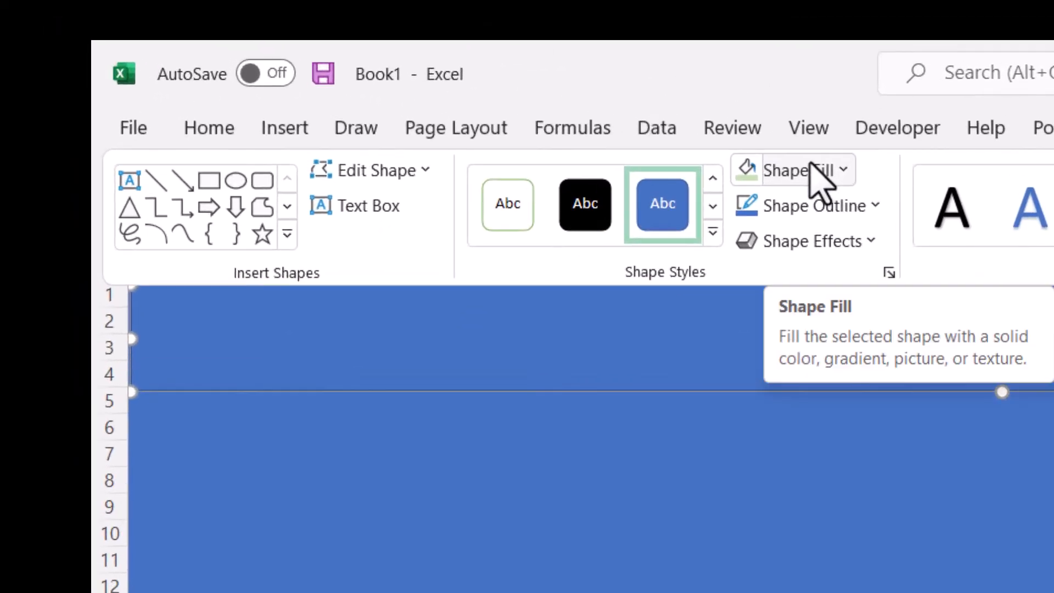
click(810, 169)
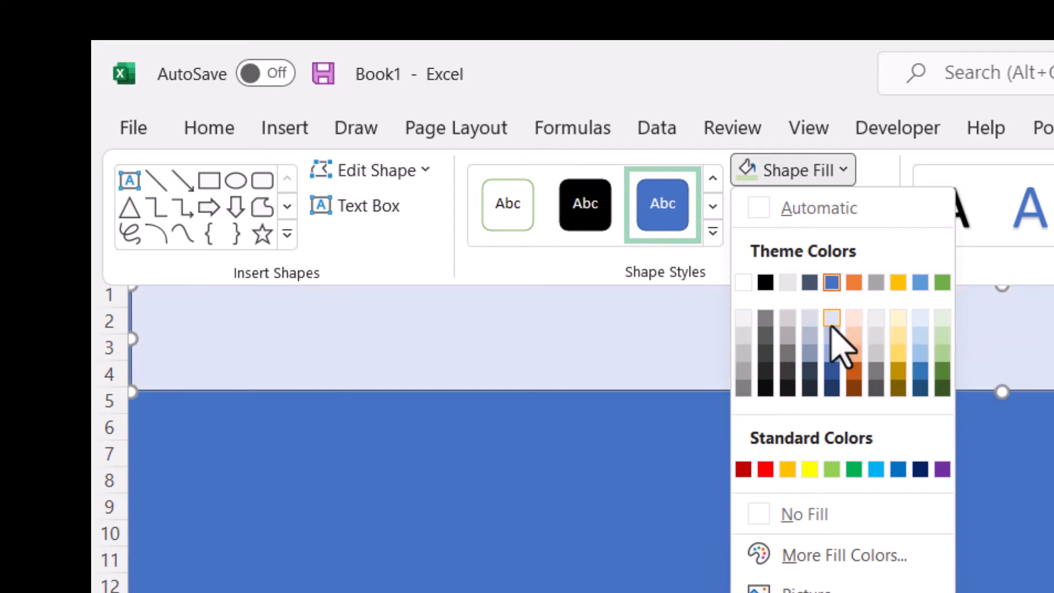
click(831, 324)
click(307, 353)
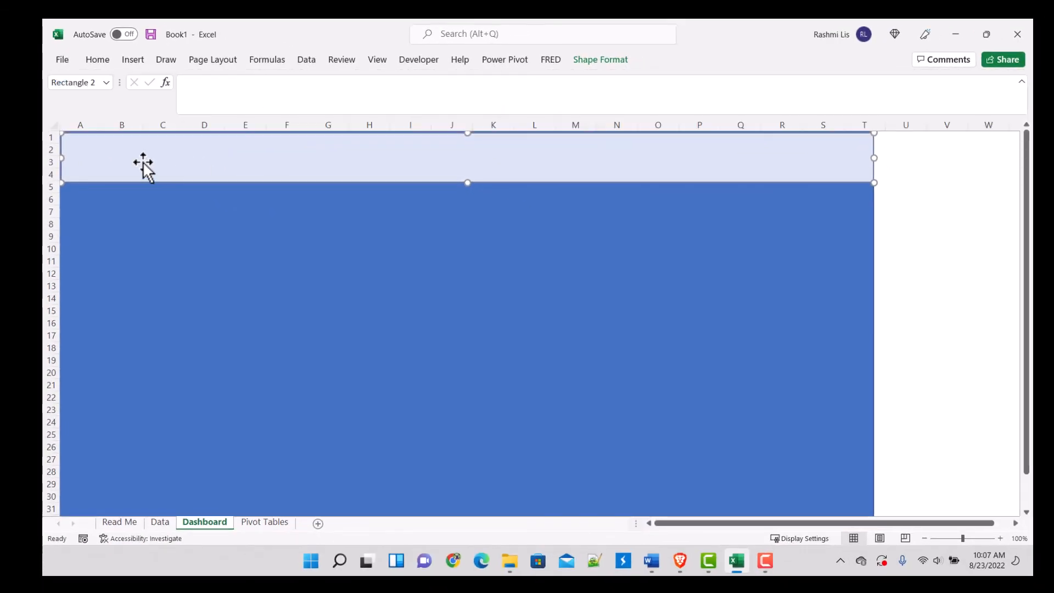
Step: Set the header banner's text fill to black and start its title with "Top Sports Players Earnings (1990 -"
click(611, 59)
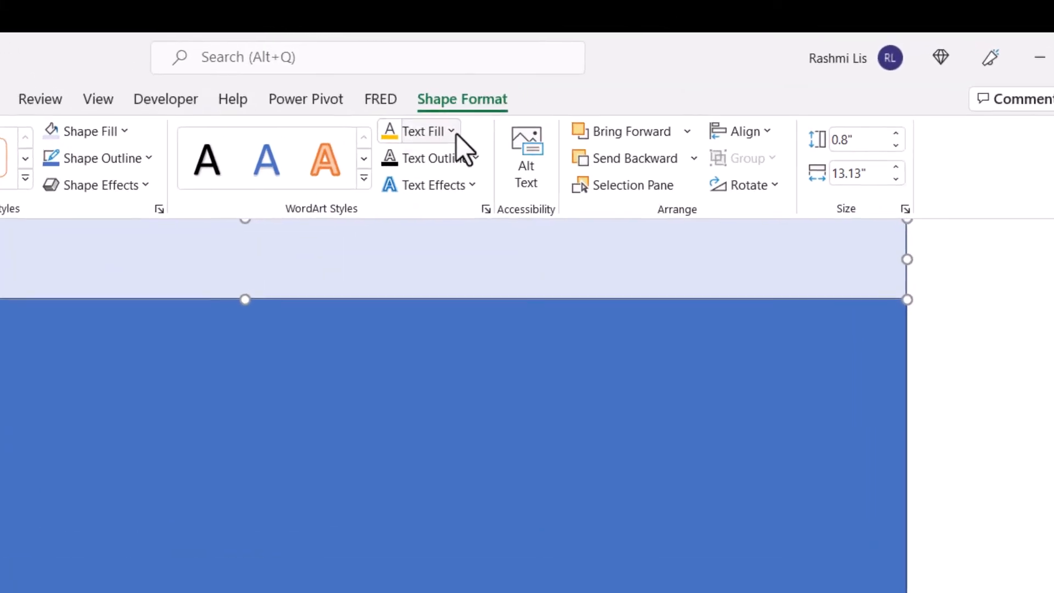
click(452, 133)
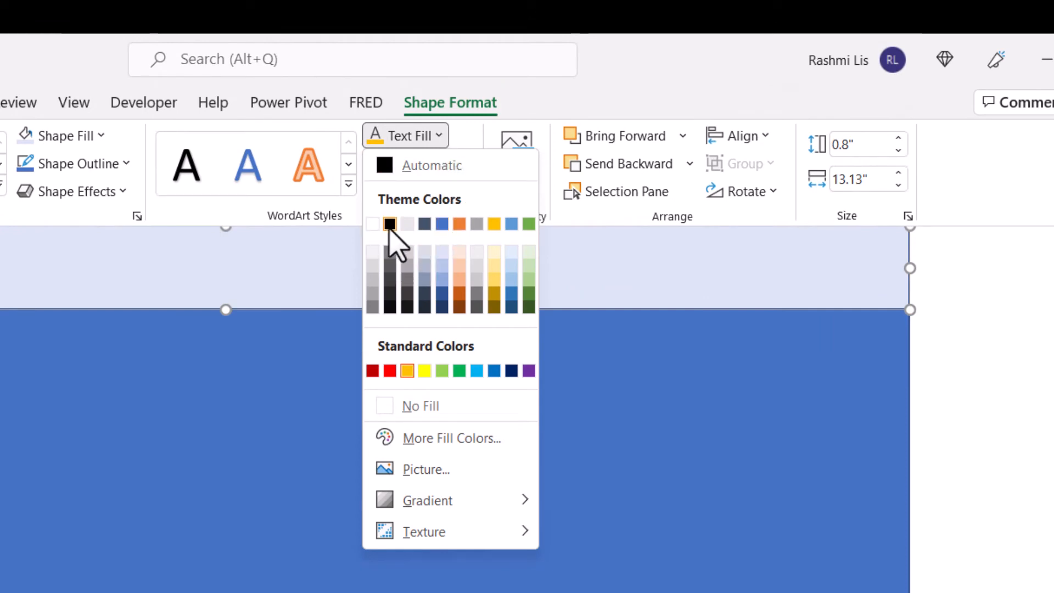
click(390, 223)
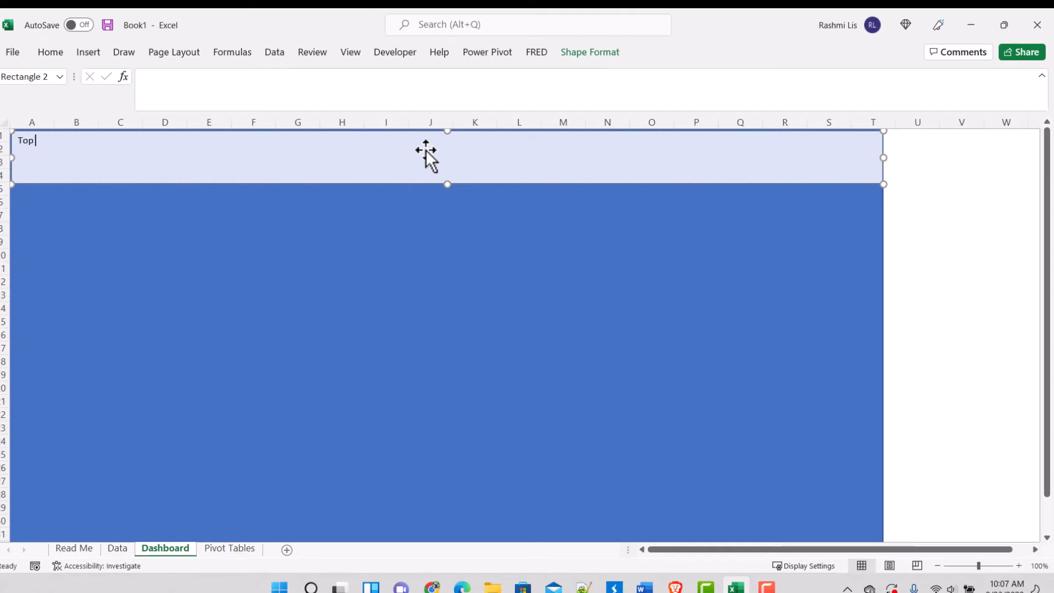
text(Sports Players Earnings (1990 -)
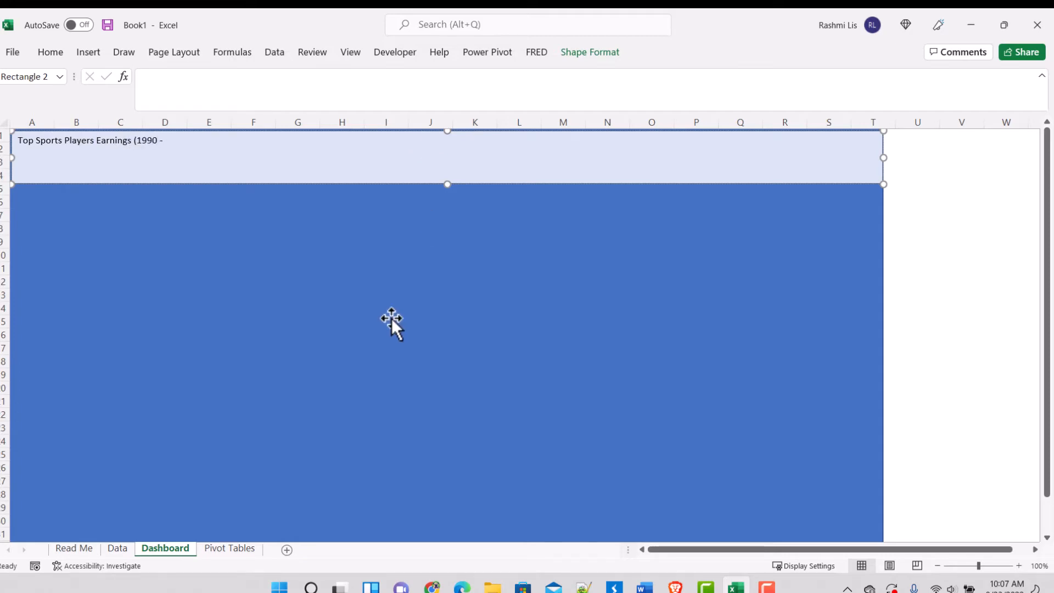
Step: Turn on filters for the Data sheet's headers and check the range of years in the Year column's filter list
click(117, 548)
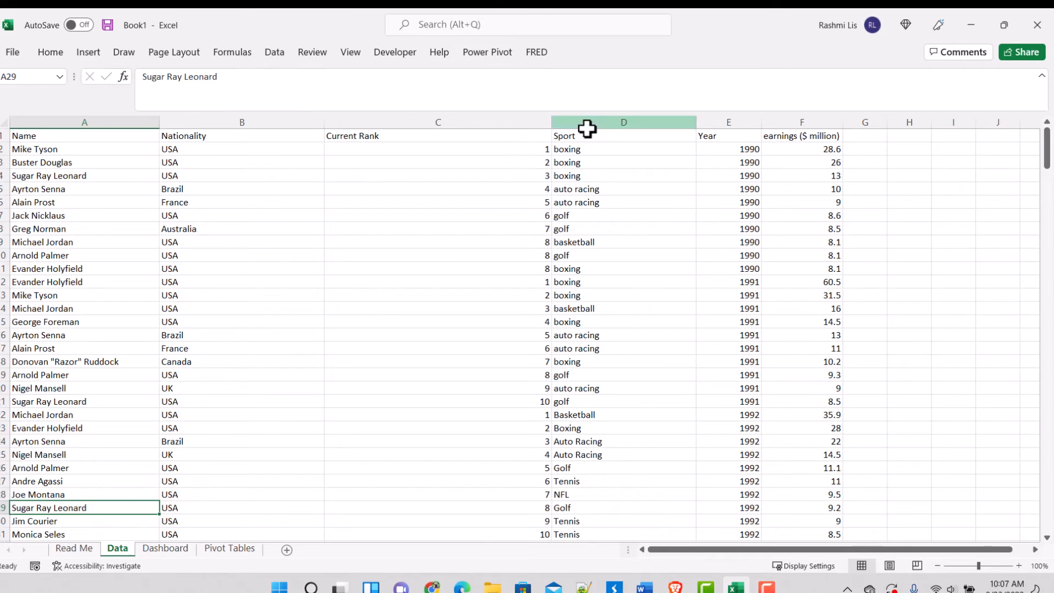
click(729, 135)
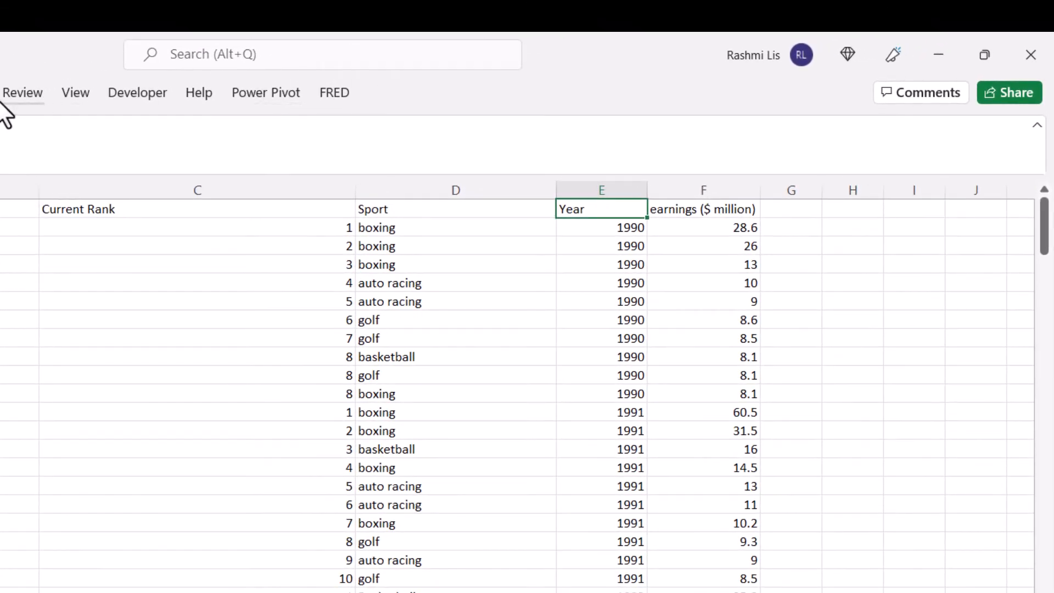
click(59, 89)
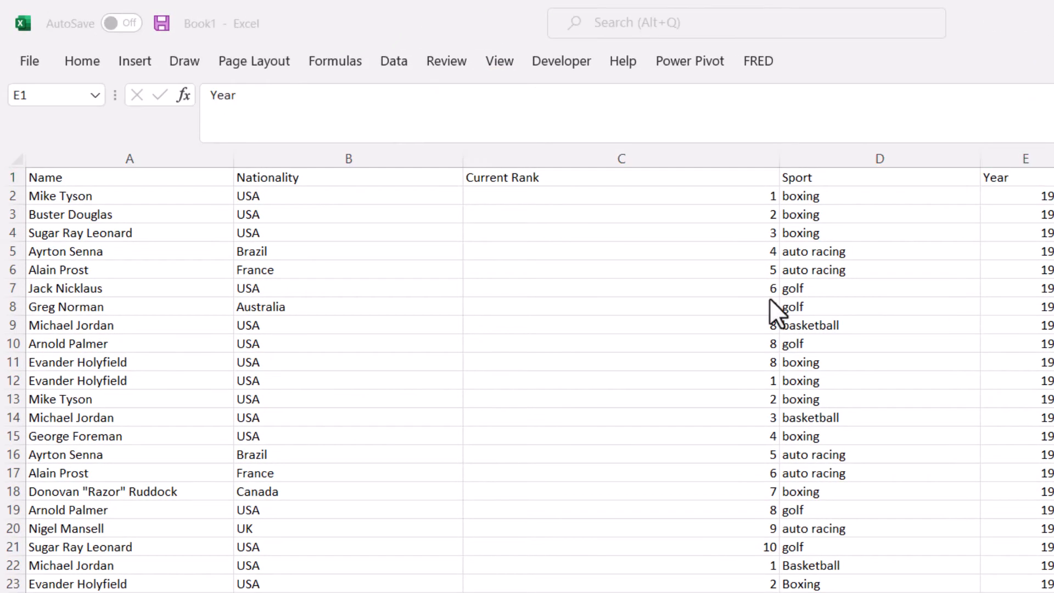
click(393, 67)
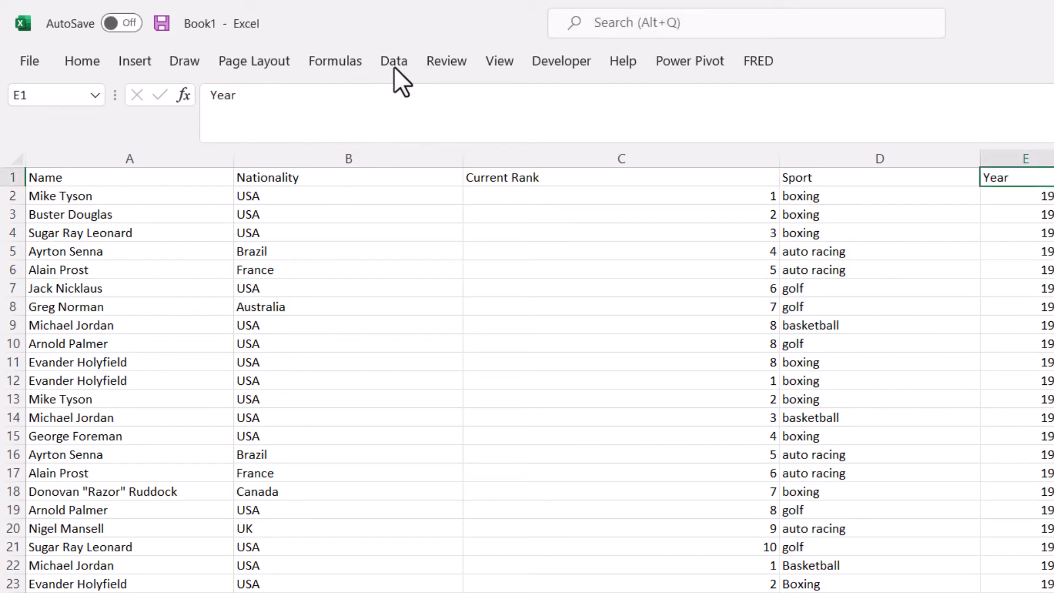
click(393, 68)
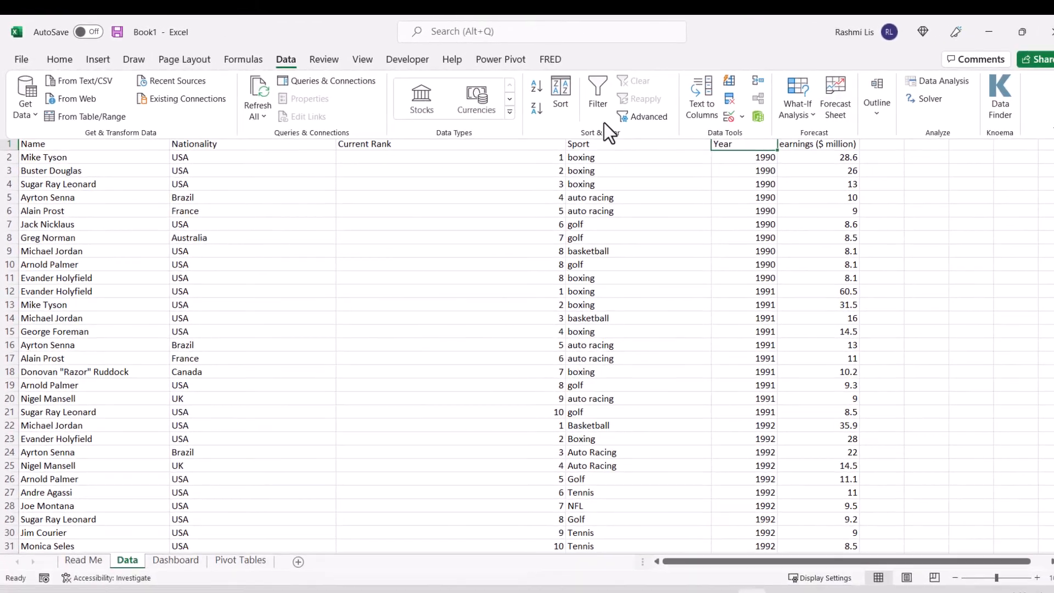
click(600, 91)
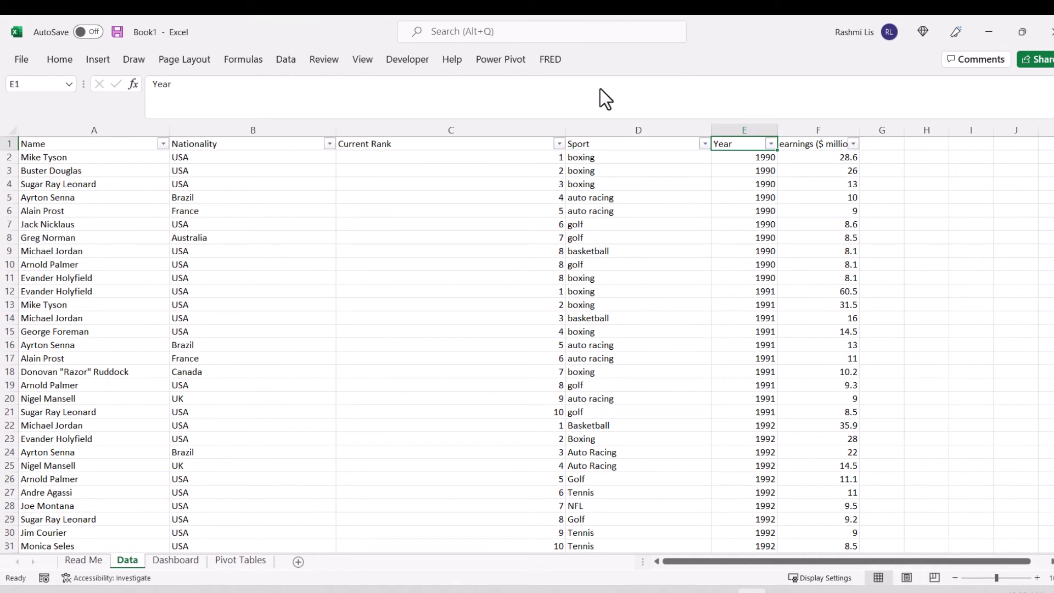
click(771, 145)
scroll(724, 357, down, 7)
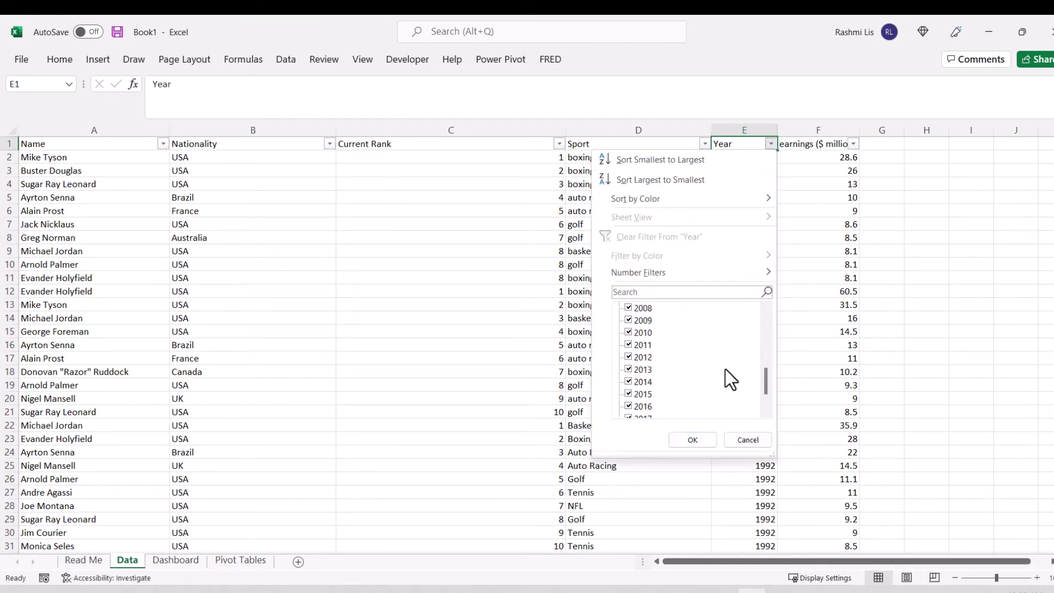
scroll(676, 358, up, 7)
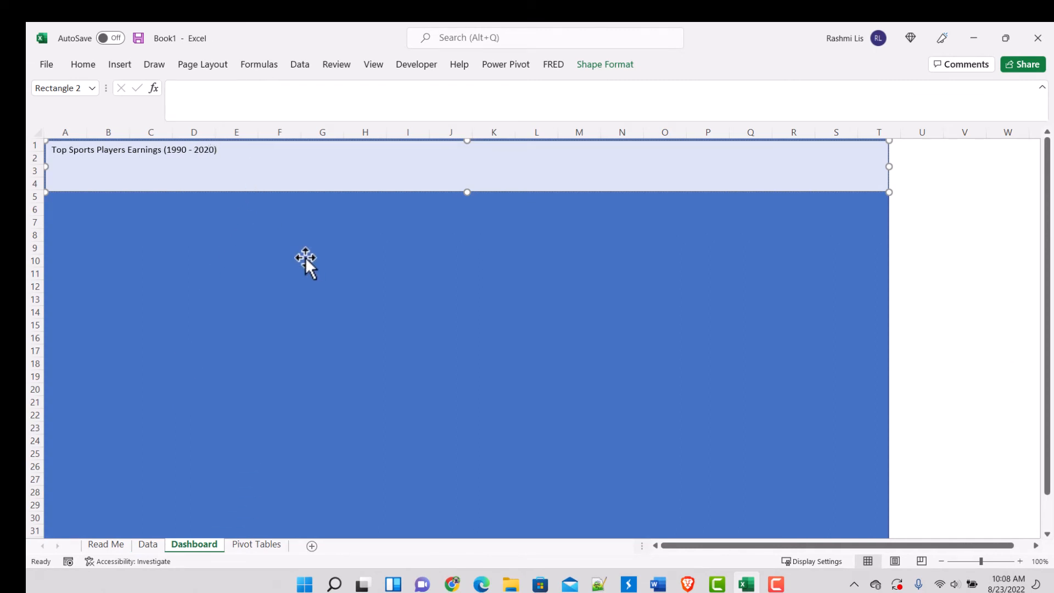
Step: Center the header banner's title on the Dashboard sheet, enlarge it to 24 pt and make it bold
click(83, 65)
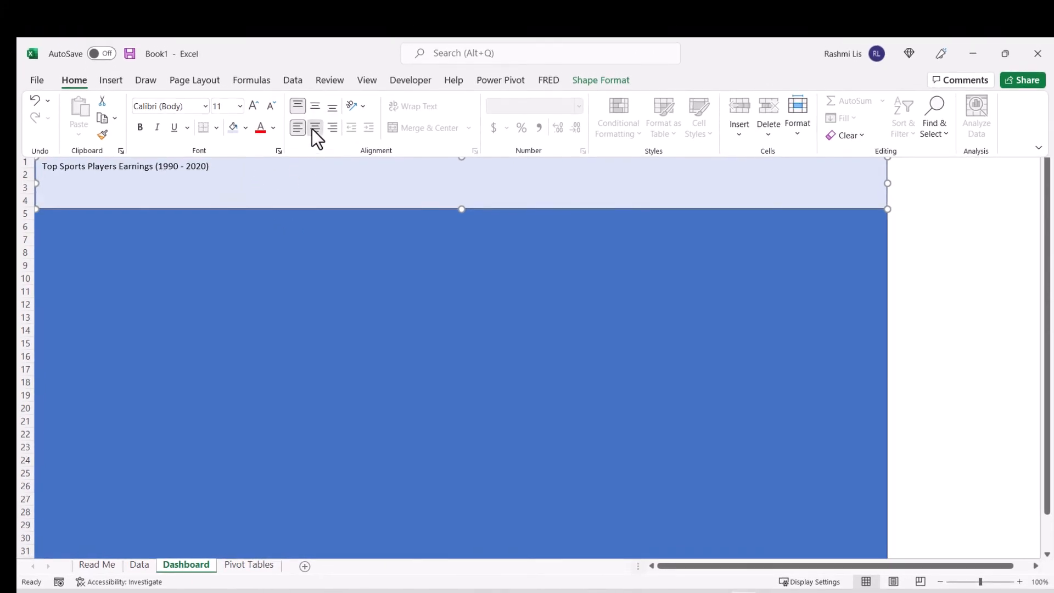
click(315, 128)
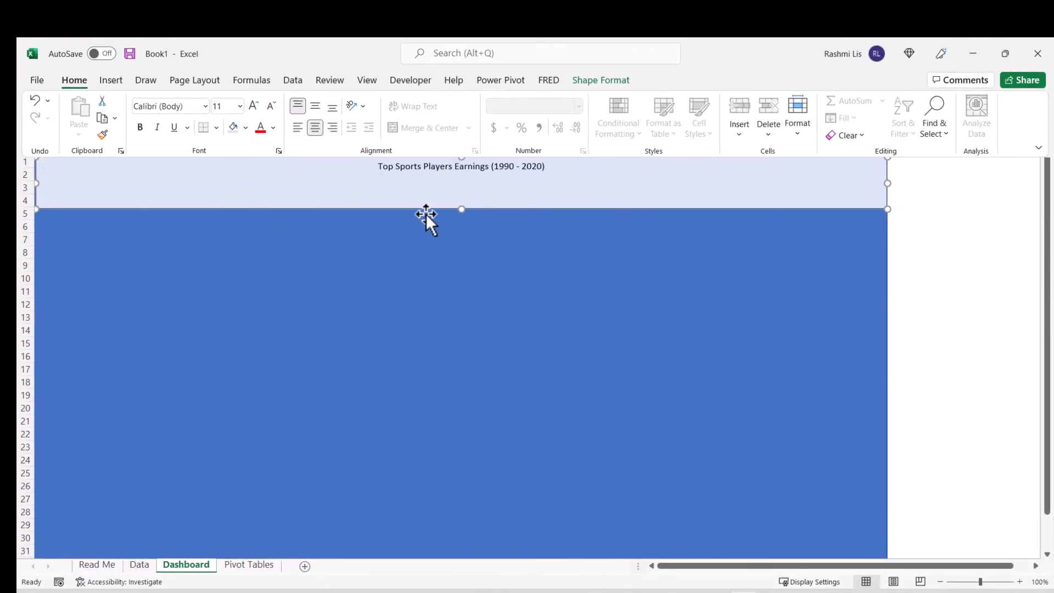
click(254, 104)
click(254, 105)
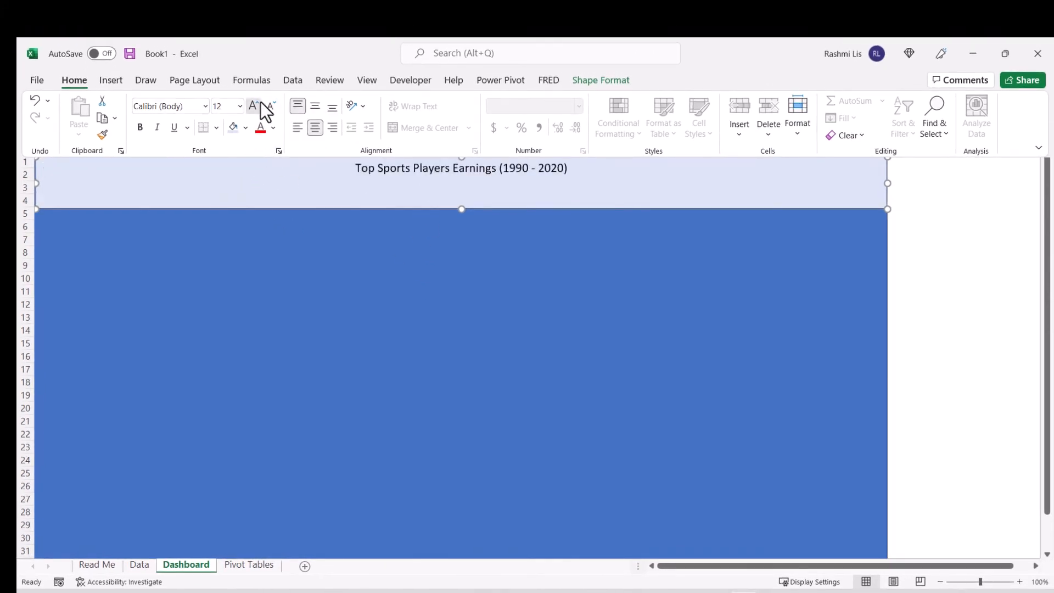
click(254, 104)
click(254, 104)
click(258, 104)
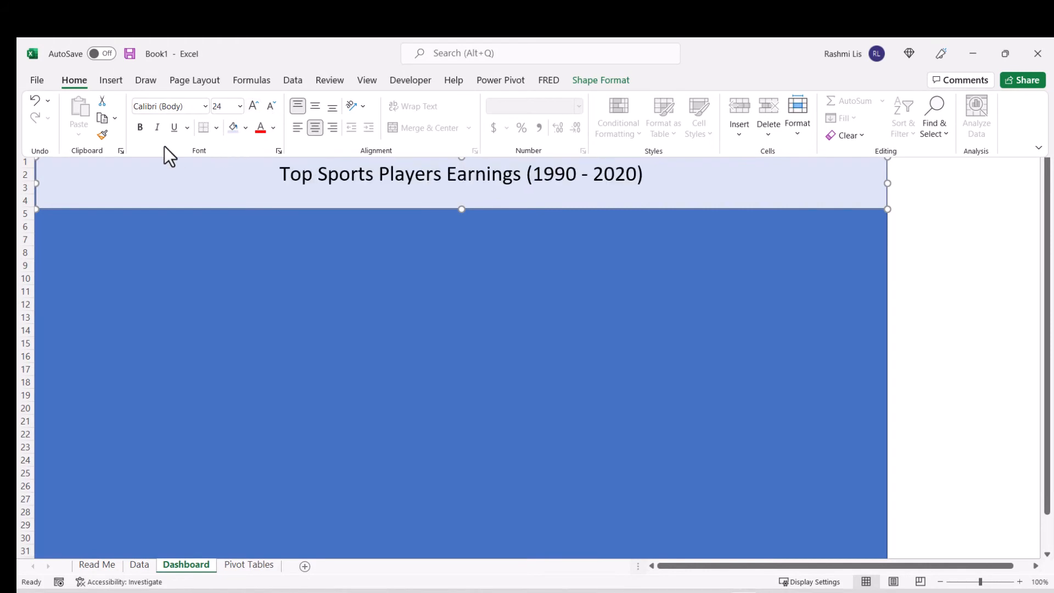
click(140, 127)
Step: Reduce the header banner's height to rows 1 to 3 and align its width with the background rectangle
key(ctrl+F1)
drag(461, 210, 461, 194)
drag(739, 175, 697, 166)
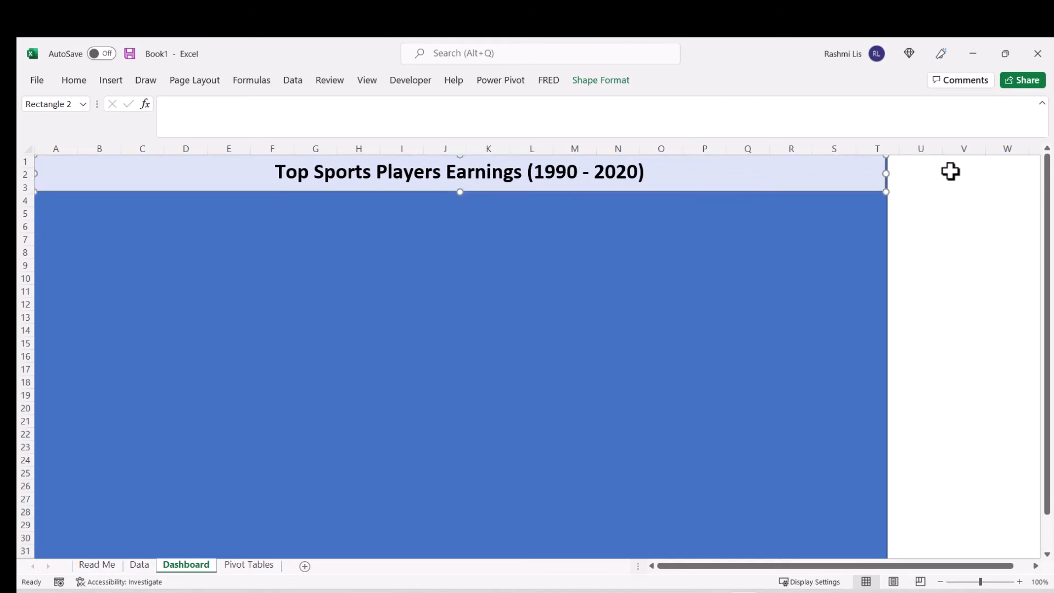
drag(887, 175, 888, 178)
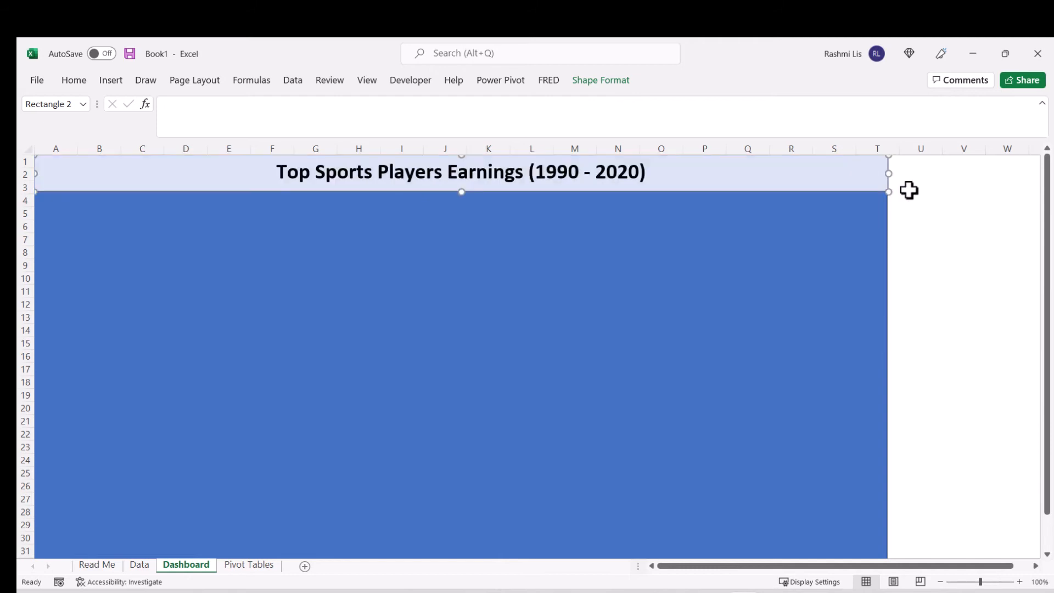
click(919, 200)
Step: Draw a rounded rectangle on the Dashboard background below the header banner, spanning about columns D to H and rows 5 to 17
click(747, 296)
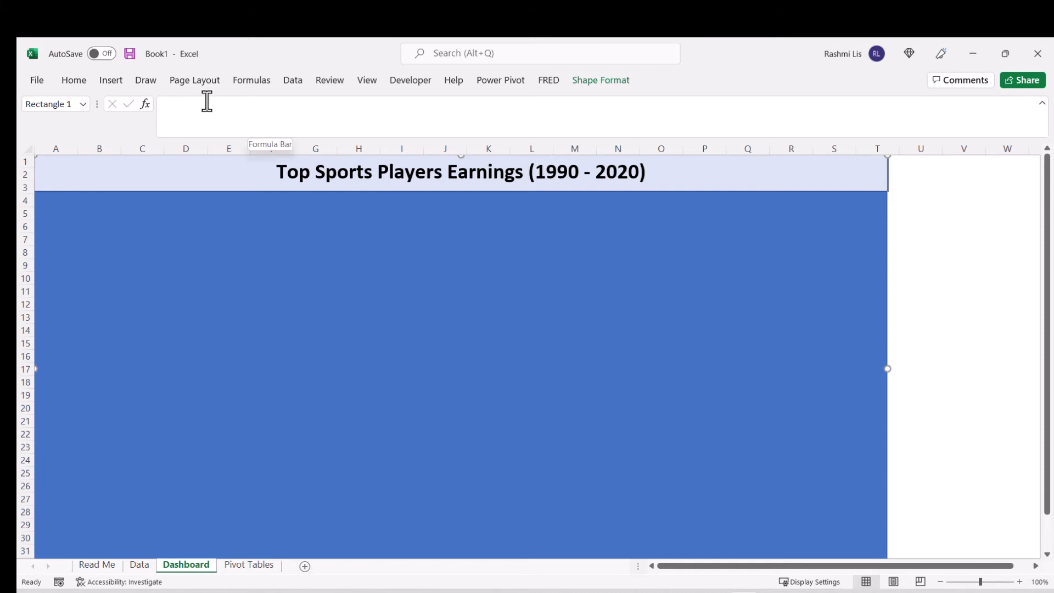
click(120, 84)
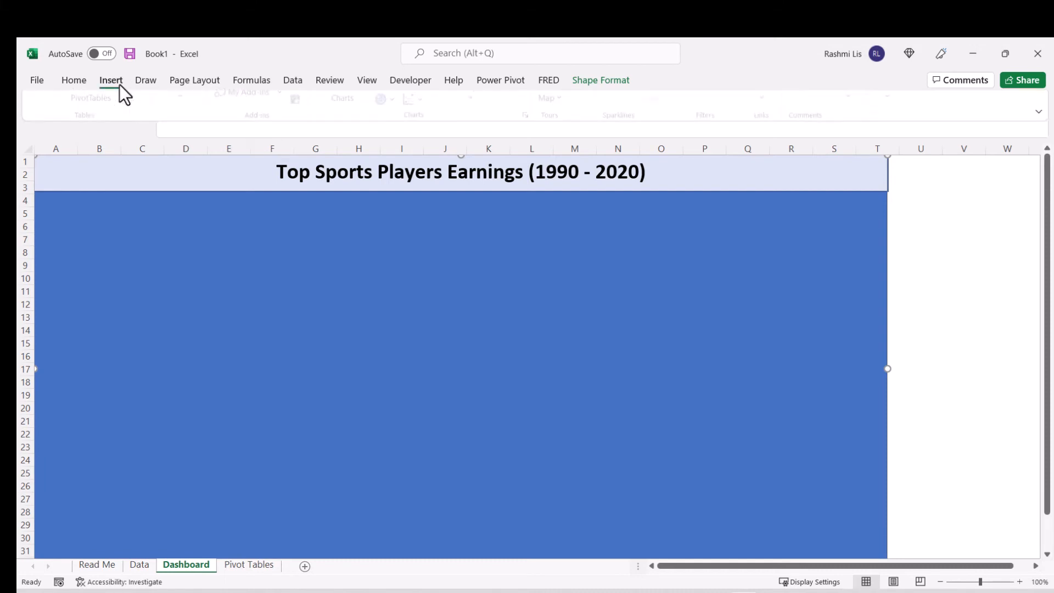
click(187, 136)
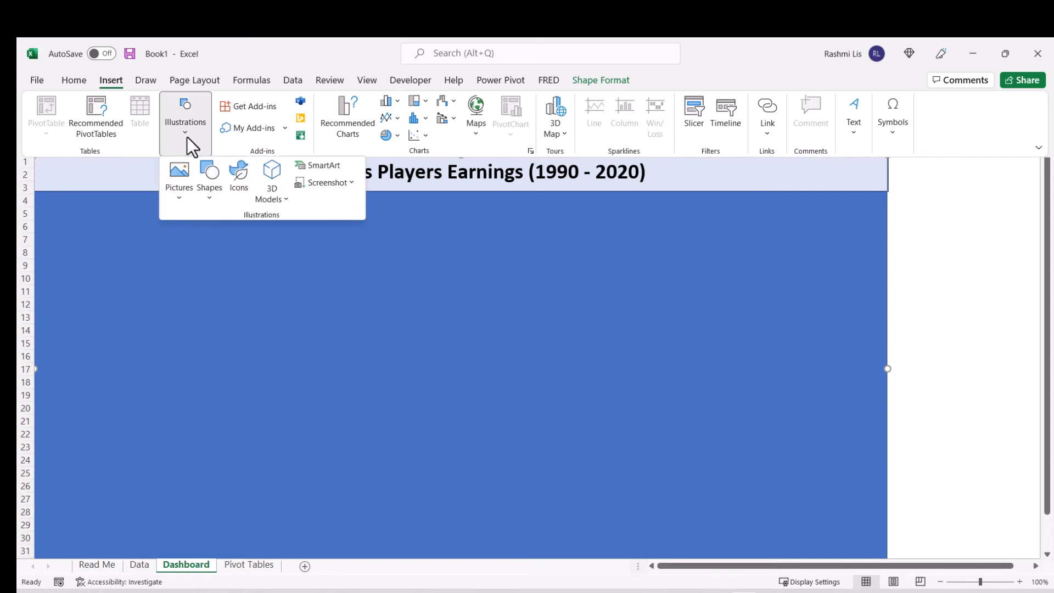
click(204, 196)
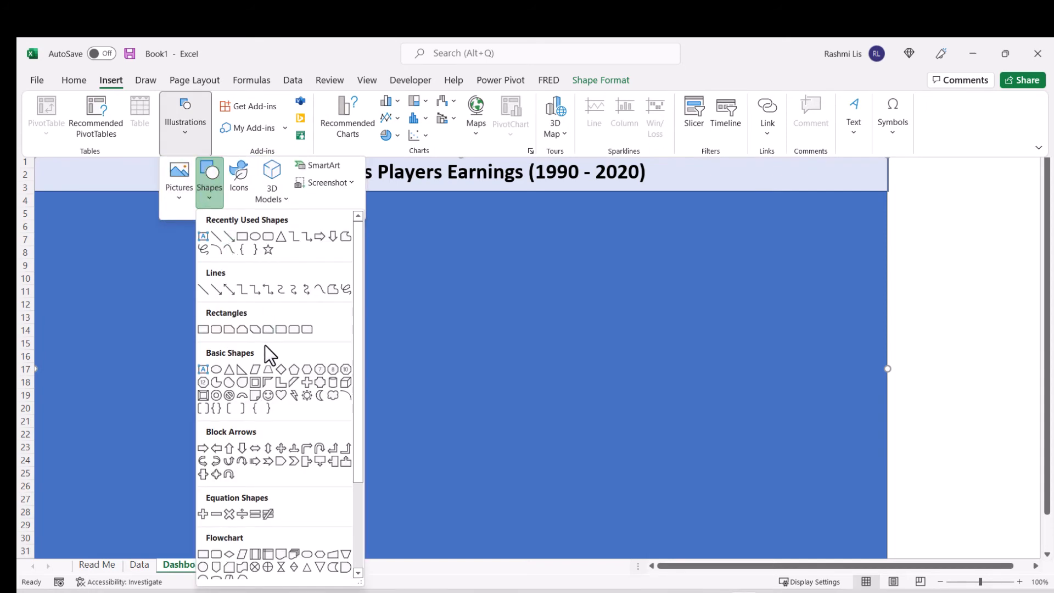
click(218, 329)
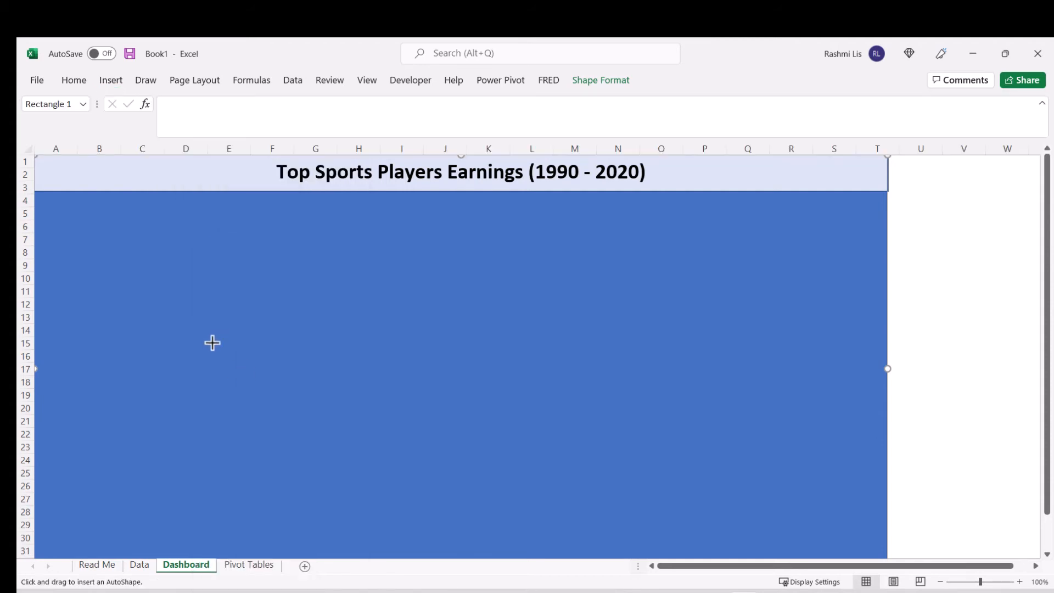
drag(179, 211, 391, 376)
Step: Copy the header banner's formatting onto the rounded rectangle and move it up to just beneath the banner
click(156, 181)
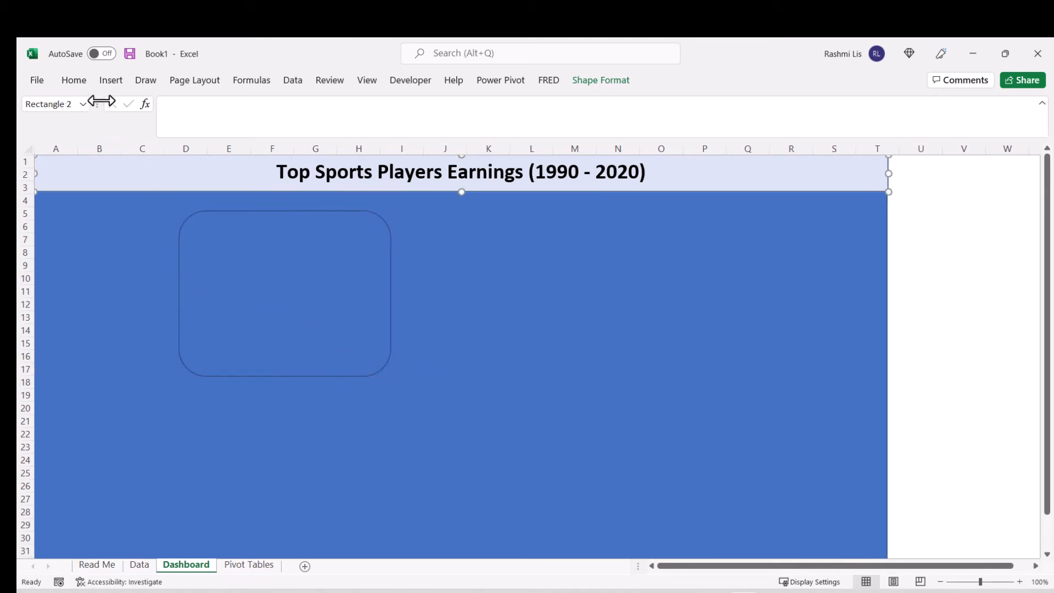
click(74, 81)
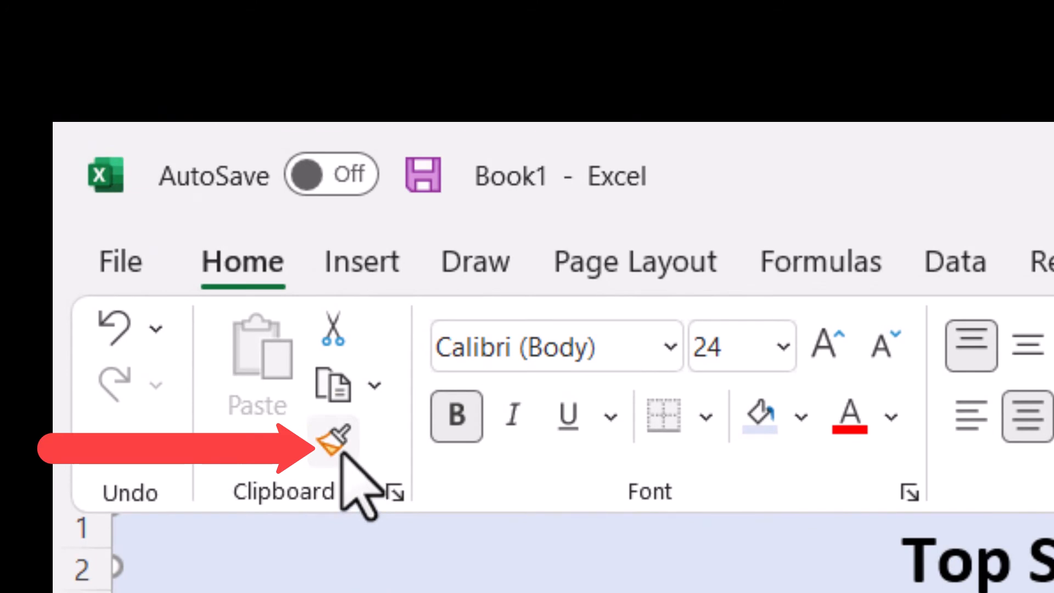
click(342, 452)
click(206, 202)
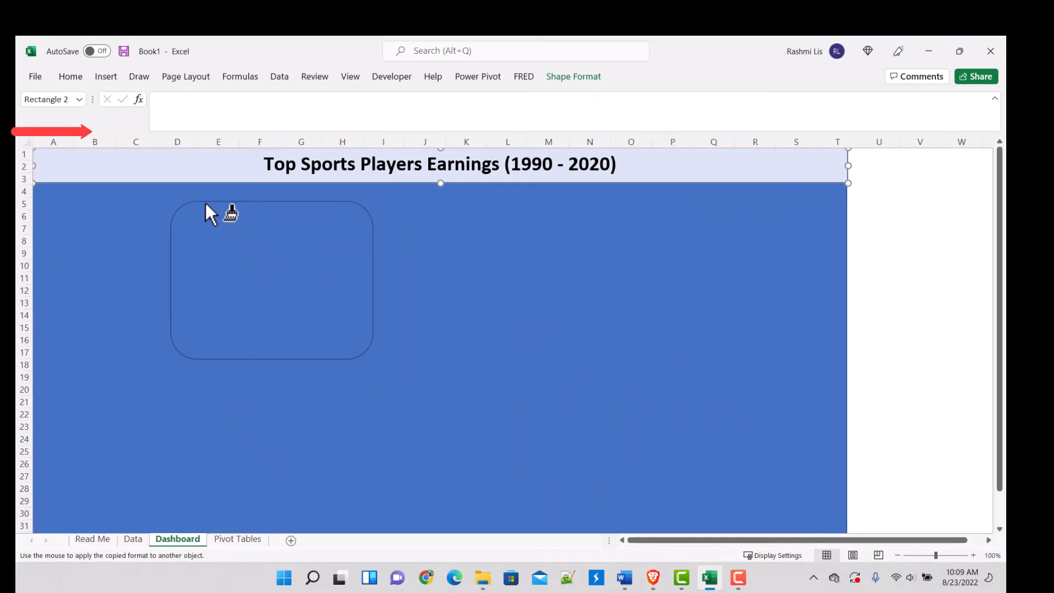
click(206, 202)
drag(303, 263, 295, 242)
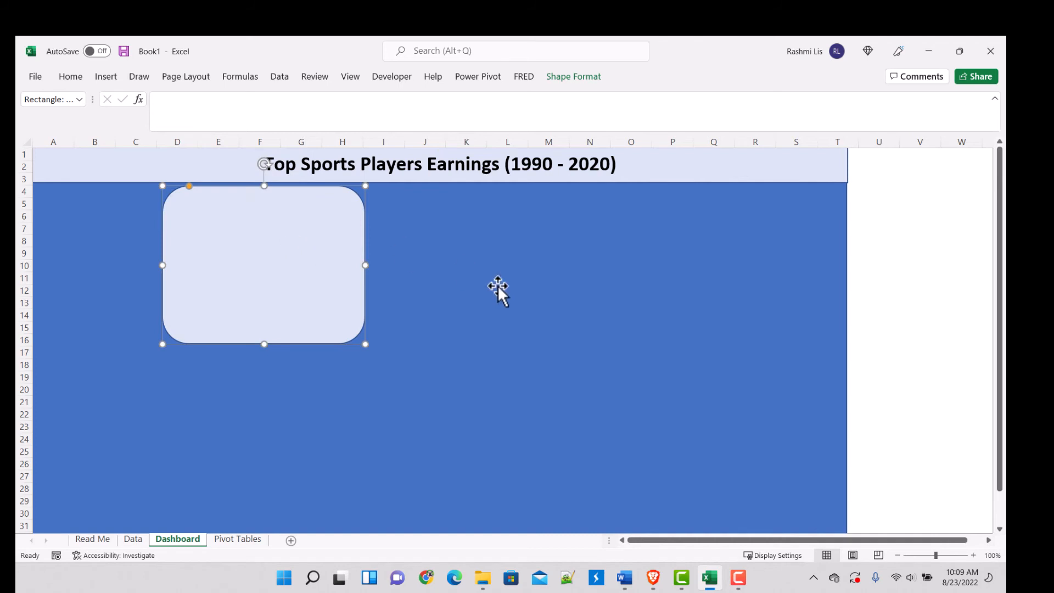
Step: Duplicate the rounded panel toward the background's right edge and widen both panels until only a narrow gap separates them
drag(294, 277, 647, 238)
click(302, 261)
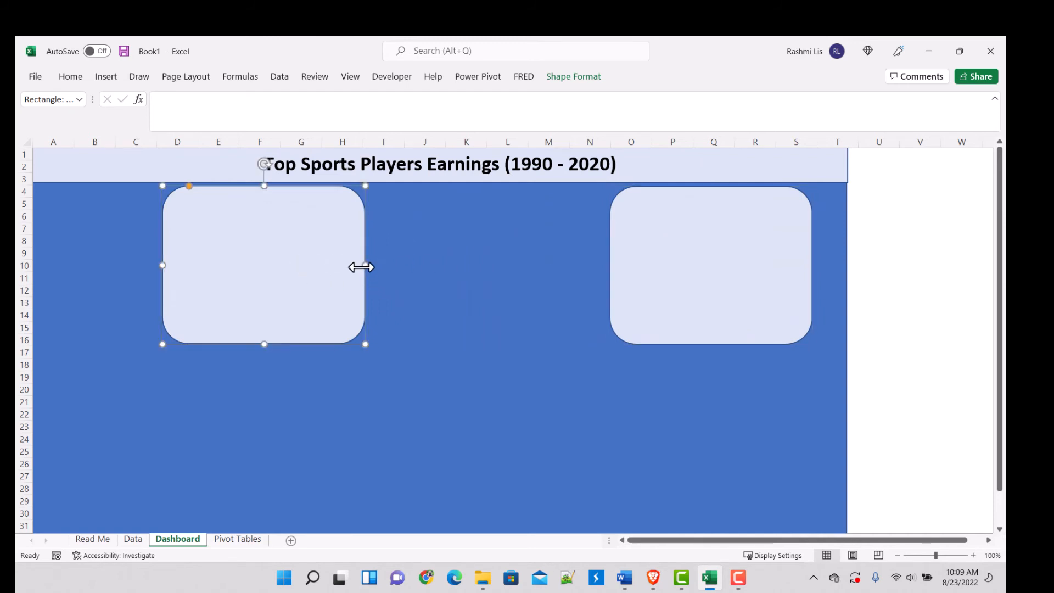
drag(365, 266, 472, 266)
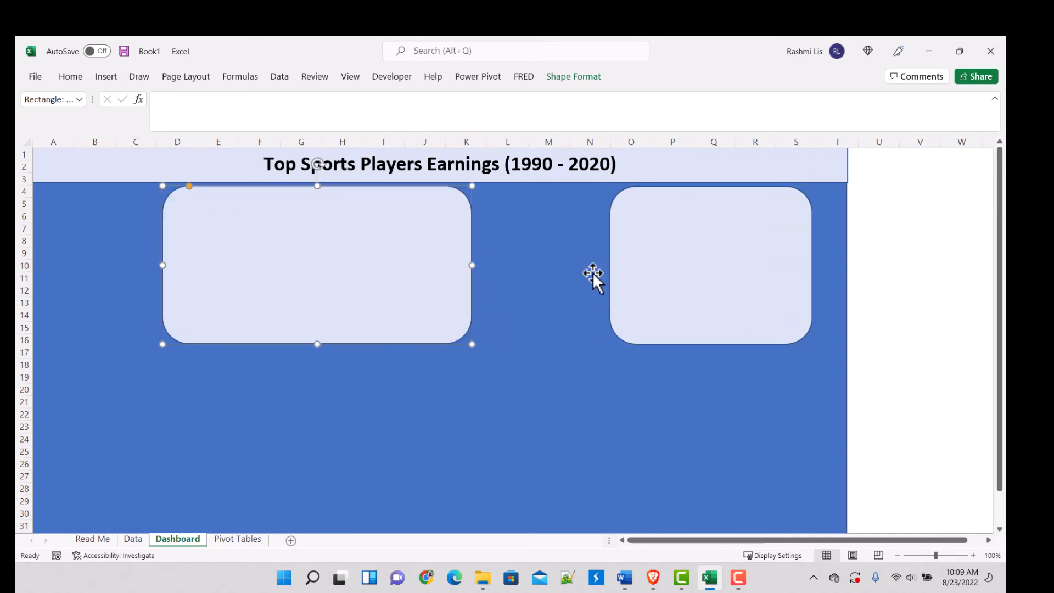
click(628, 258)
drag(609, 265, 482, 269)
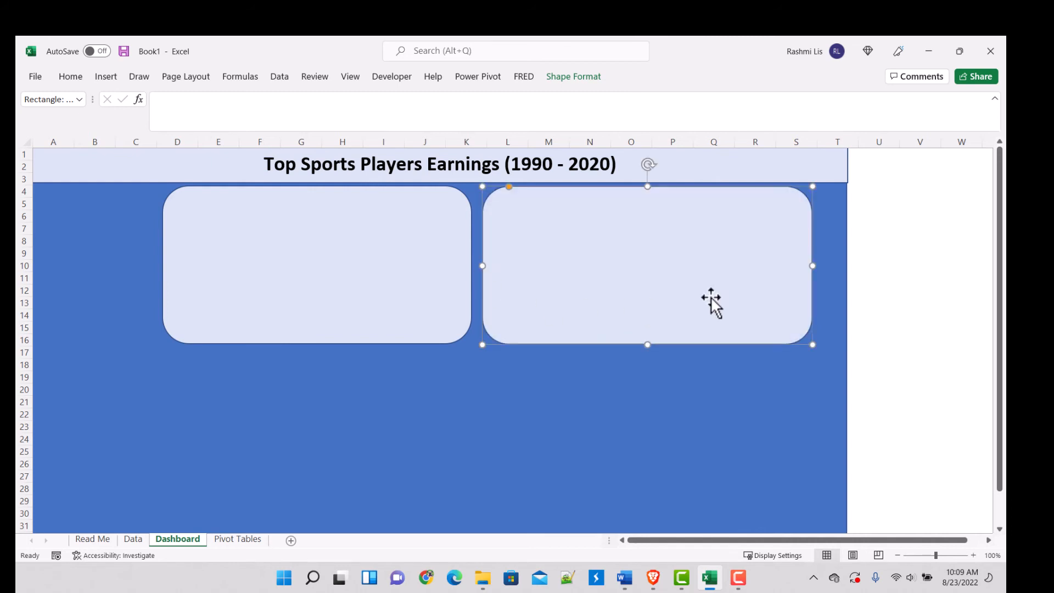
Step: Shift the right-hand panel toward the background's right edge, extend it down to row 20, and replace the left-hand panel with a copy of it
drag(707, 264, 722, 268)
drag(673, 347, 607, 387)
click(354, 271)
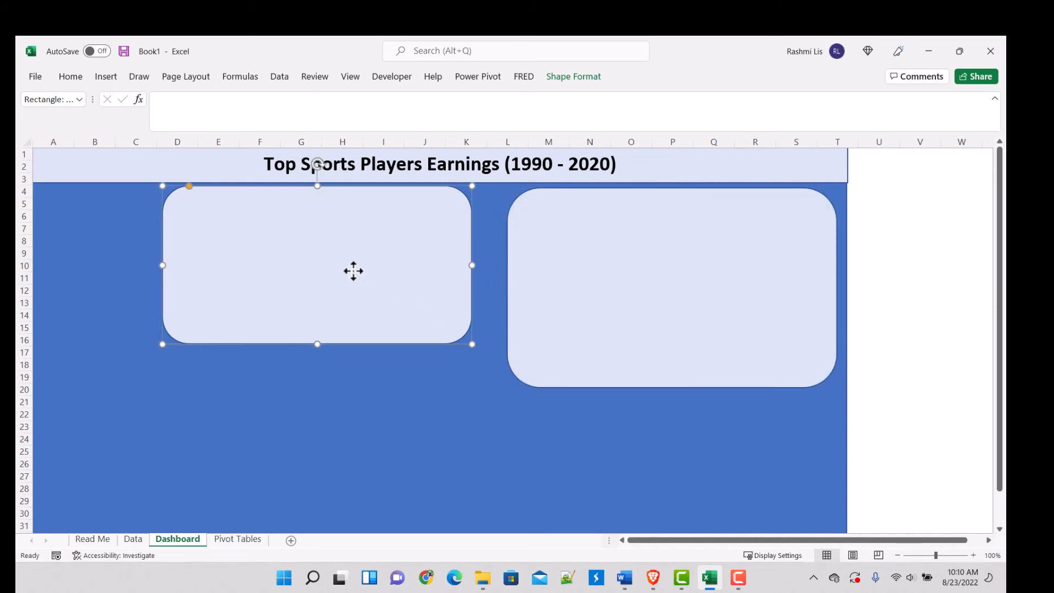
key(Delete)
click(634, 279)
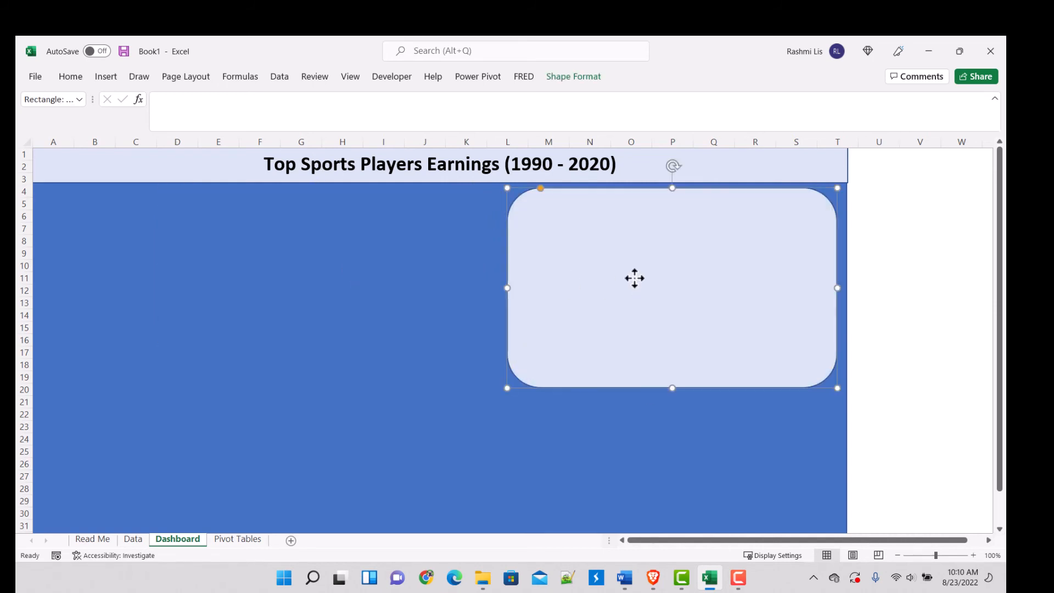
drag(635, 278, 304, 259)
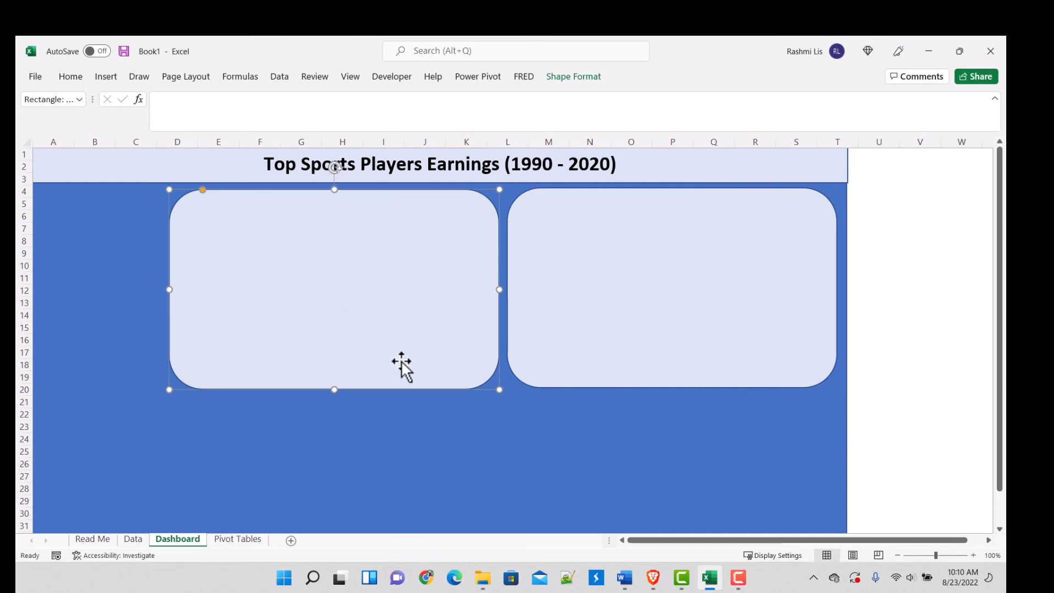
Step: Paste two more copies of the rounded panel and place them beneath the upper pair to form a two-by-two grid
drag(999, 378, 1000, 413)
click(575, 433)
key(ctrl+v)
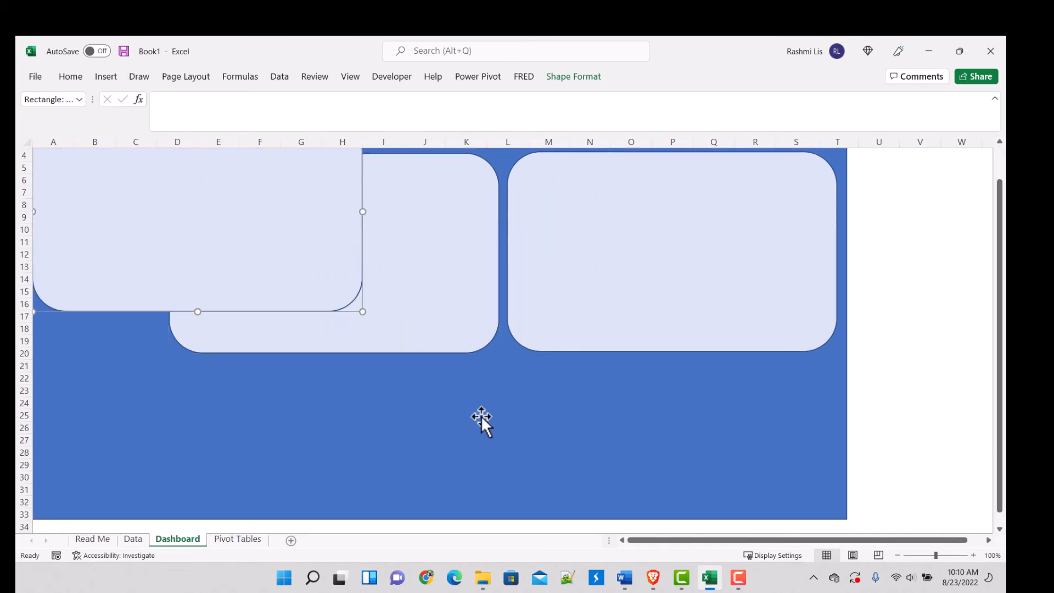
drag(190, 228, 739, 450)
Step: Extend the background rectangle down to row 38, align the lower-right panel with its neighbours and check its size
drag(1000, 446, 1000, 449)
click(134, 480)
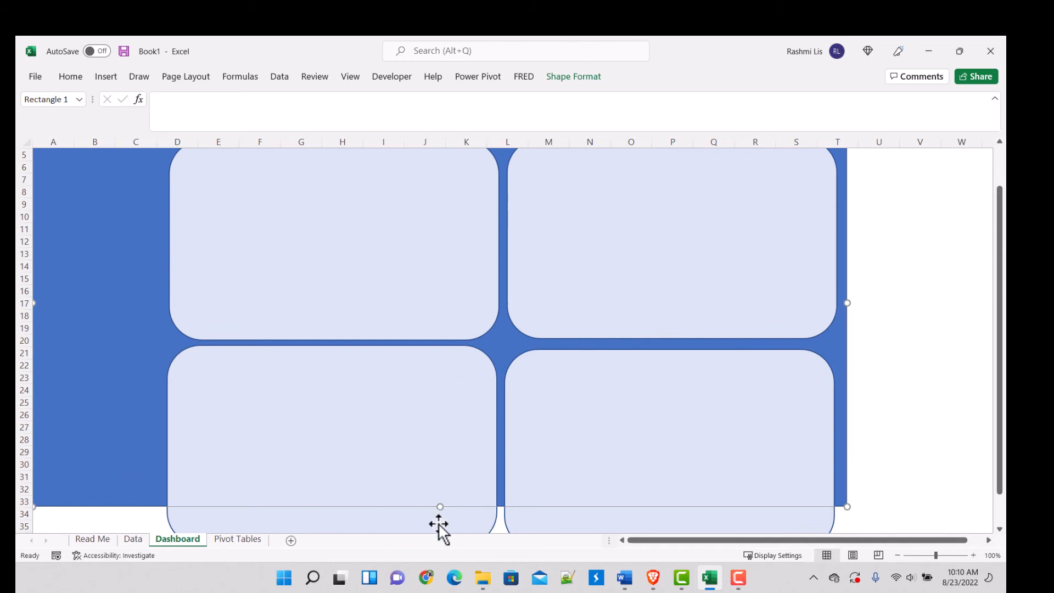
mouse_move(439, 506)
mouse_down()
mouse_move(439, 540)
mouse_move(442, 510)
mouse_up()
drag(576, 395, 546, 351)
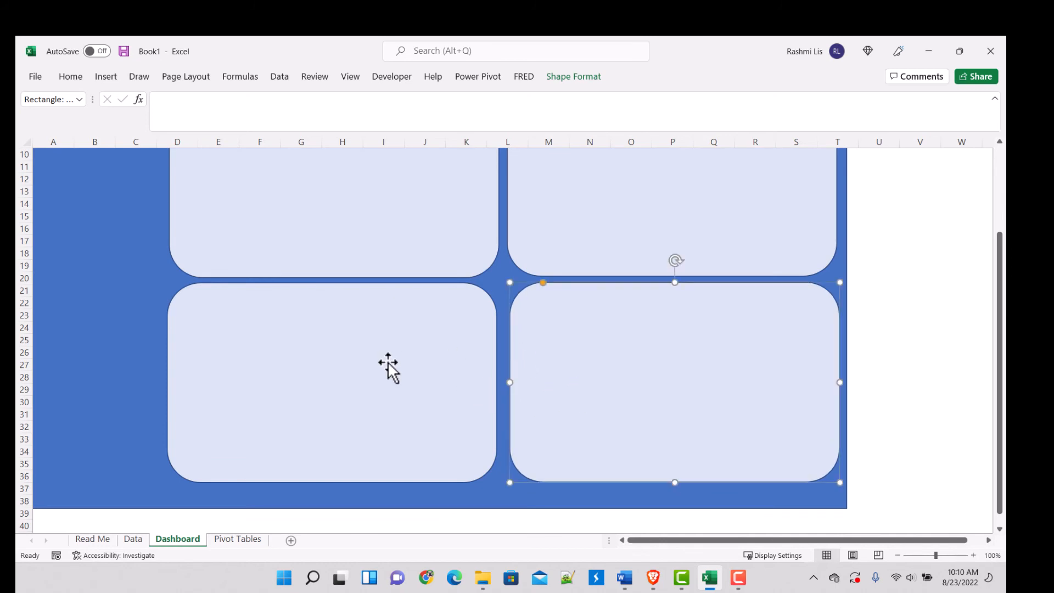
click(571, 77)
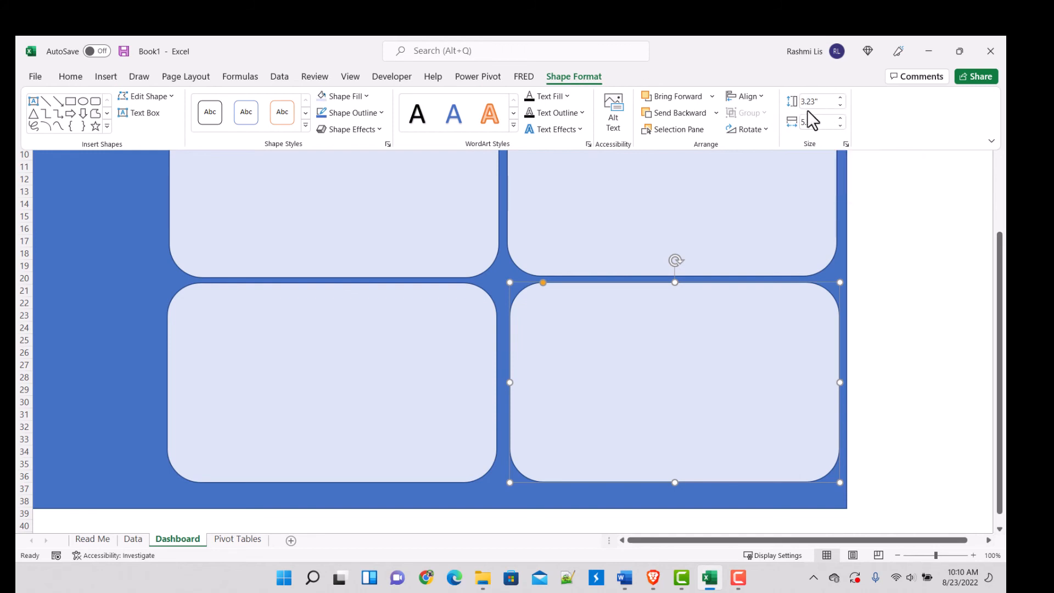
click(893, 286)
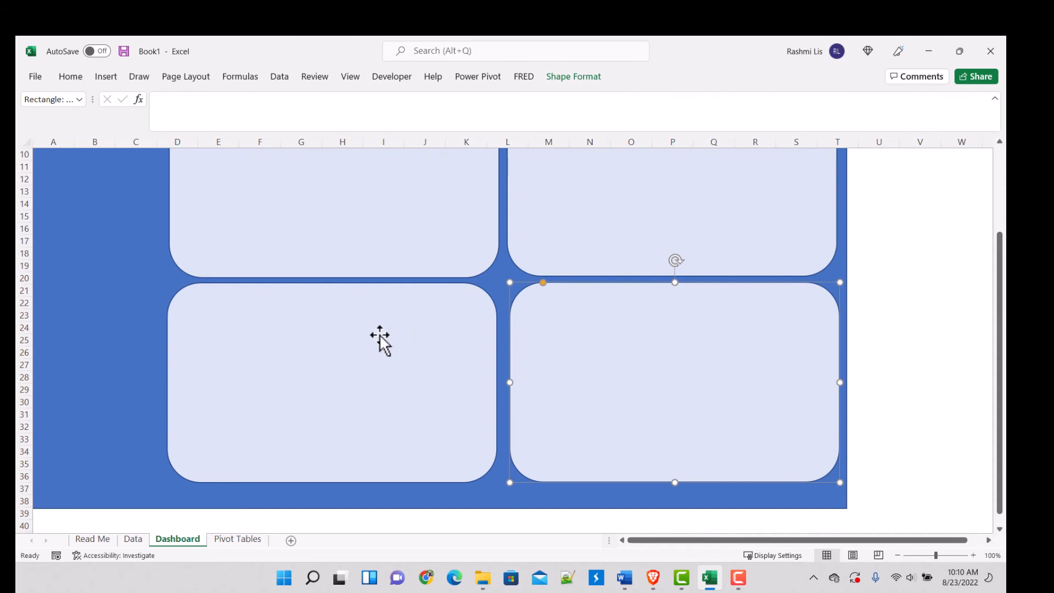
click(875, 255)
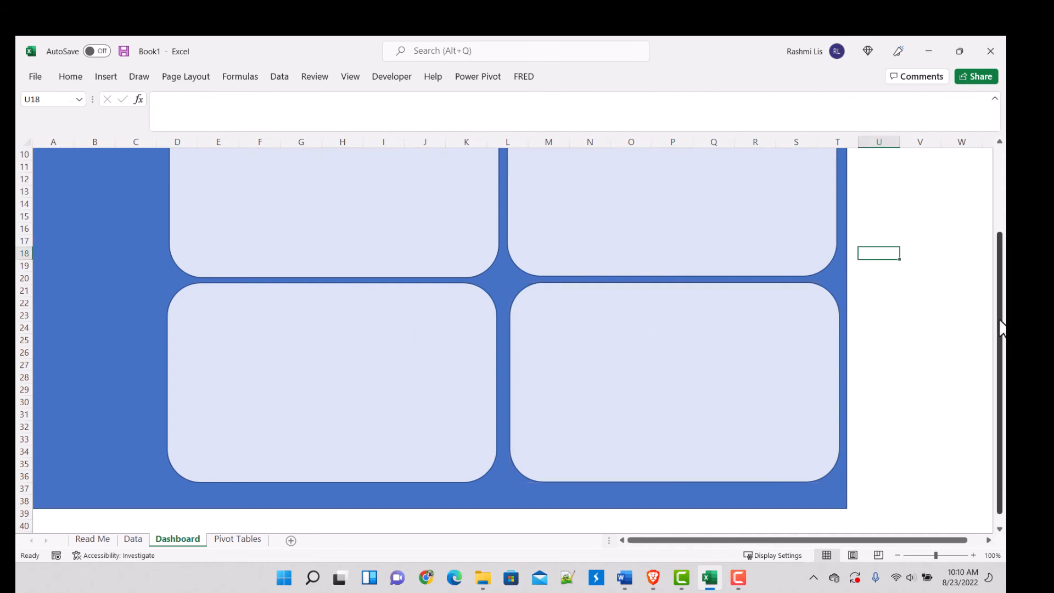
drag(1003, 329, 852, 237)
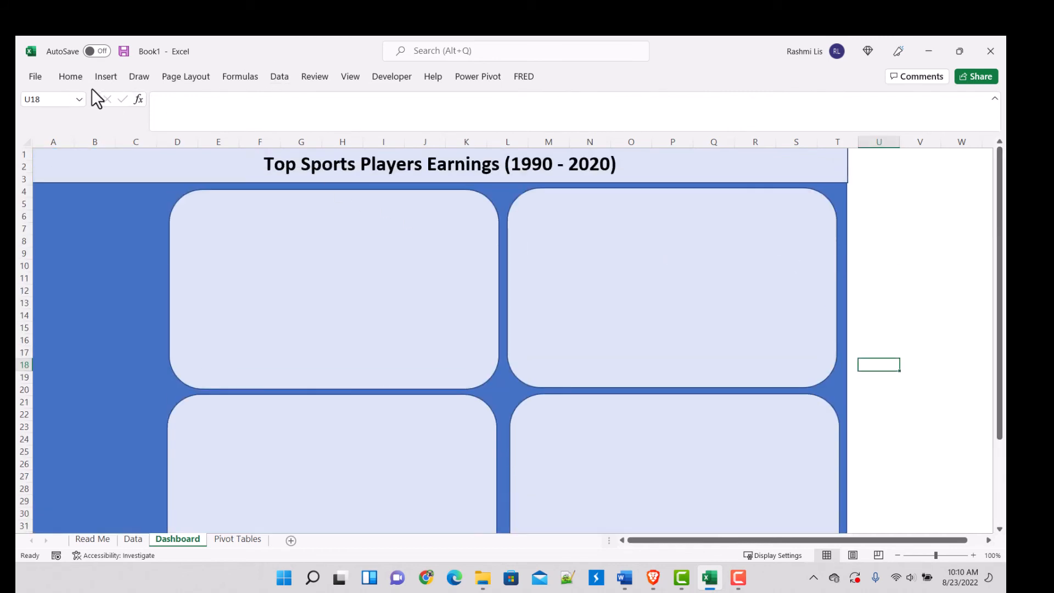
Step: Draw a plain rectangle beside the upper-left panel, covering about columns A to C and rows 4 to 20
click(106, 80)
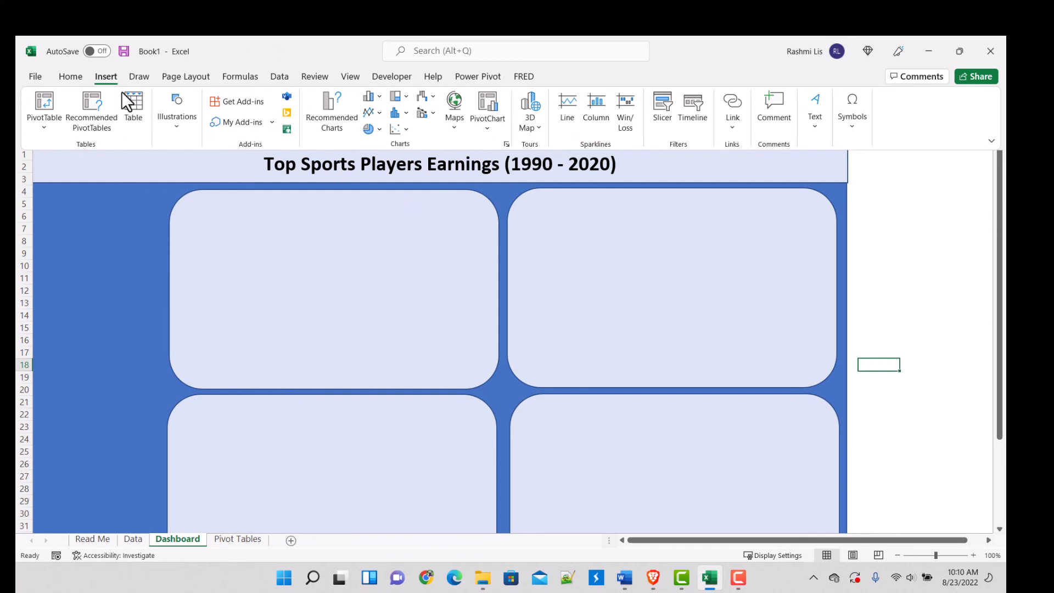
click(189, 131)
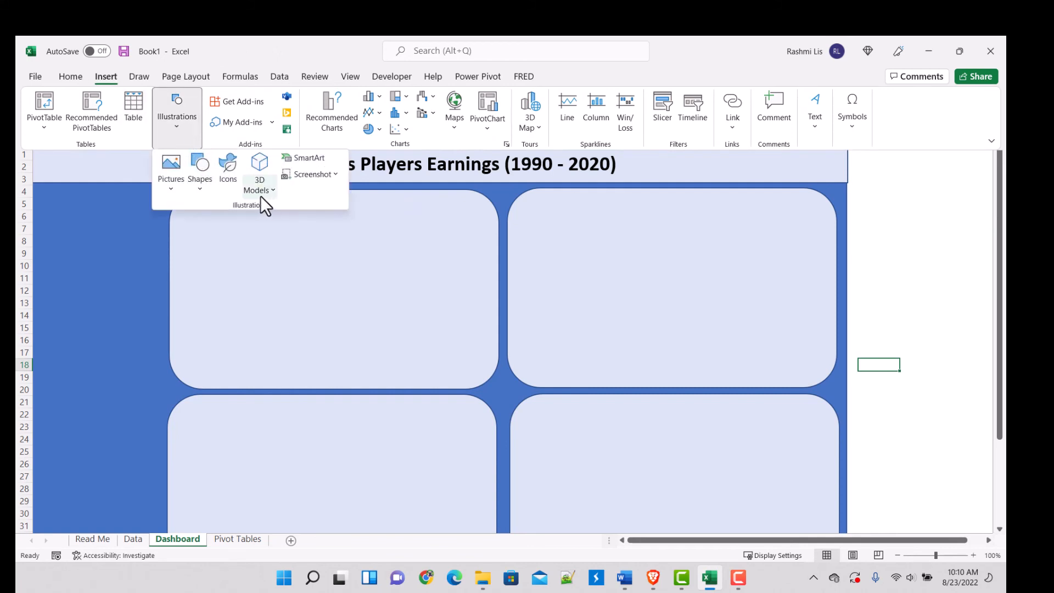
click(206, 193)
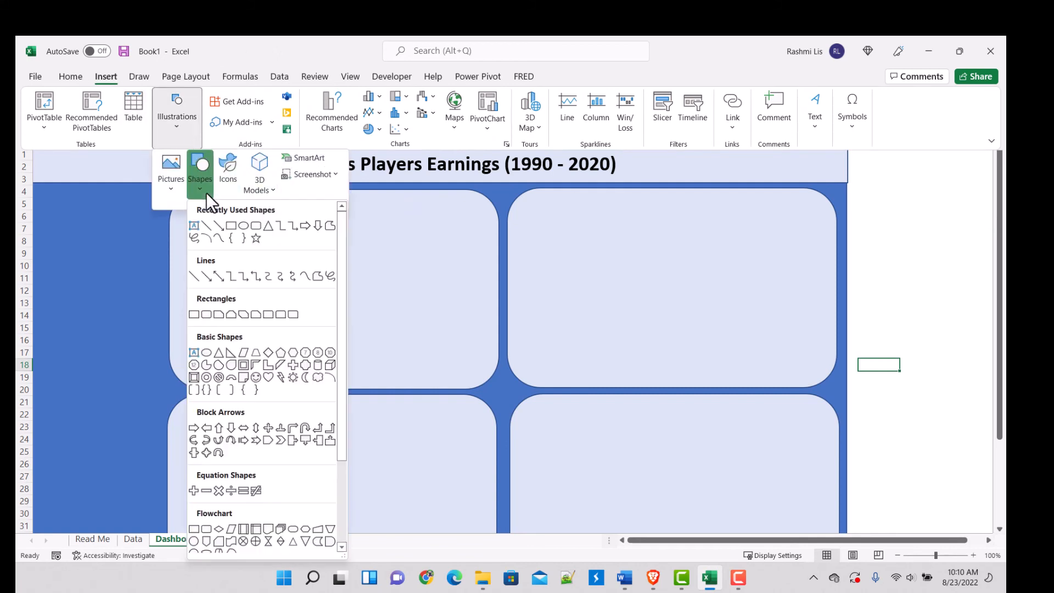
click(231, 226)
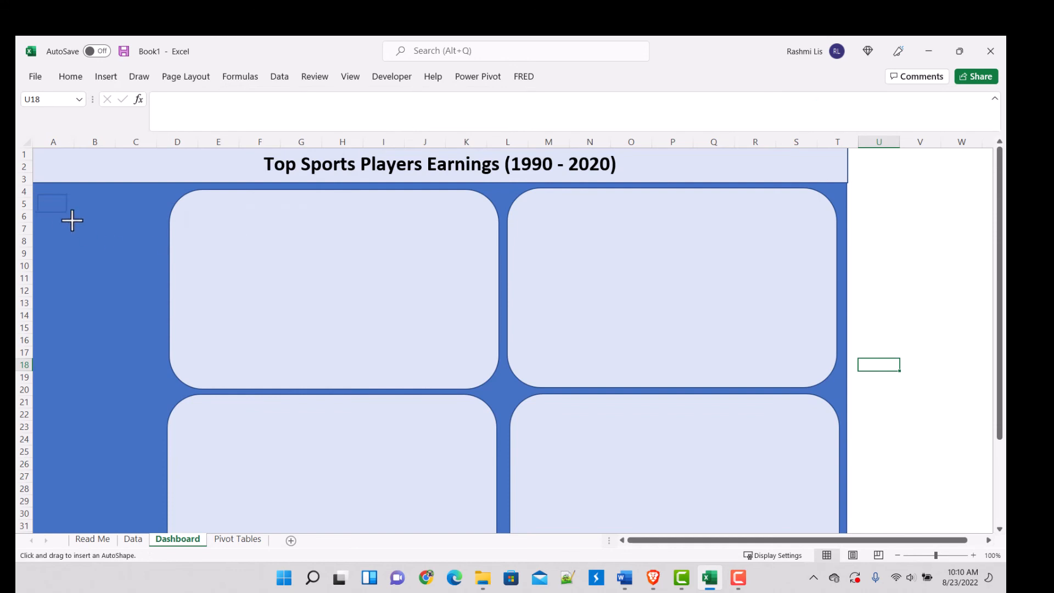
drag(72, 221, 160, 392)
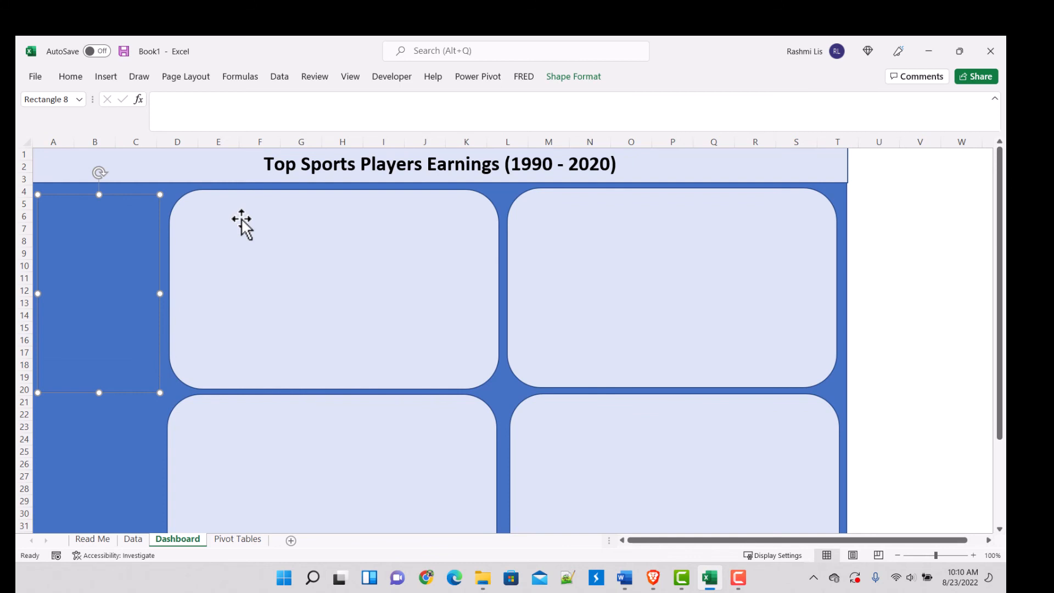
Step: Copy the upper-left rounded panel's formatting onto the new side rectangle with Format Painter
click(242, 220)
click(71, 83)
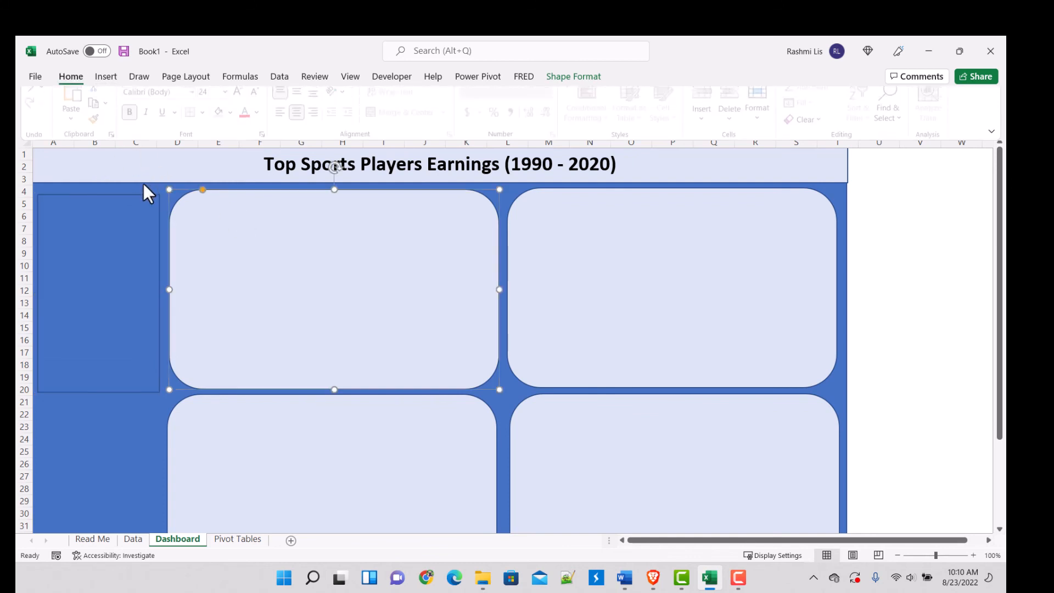
click(97, 129)
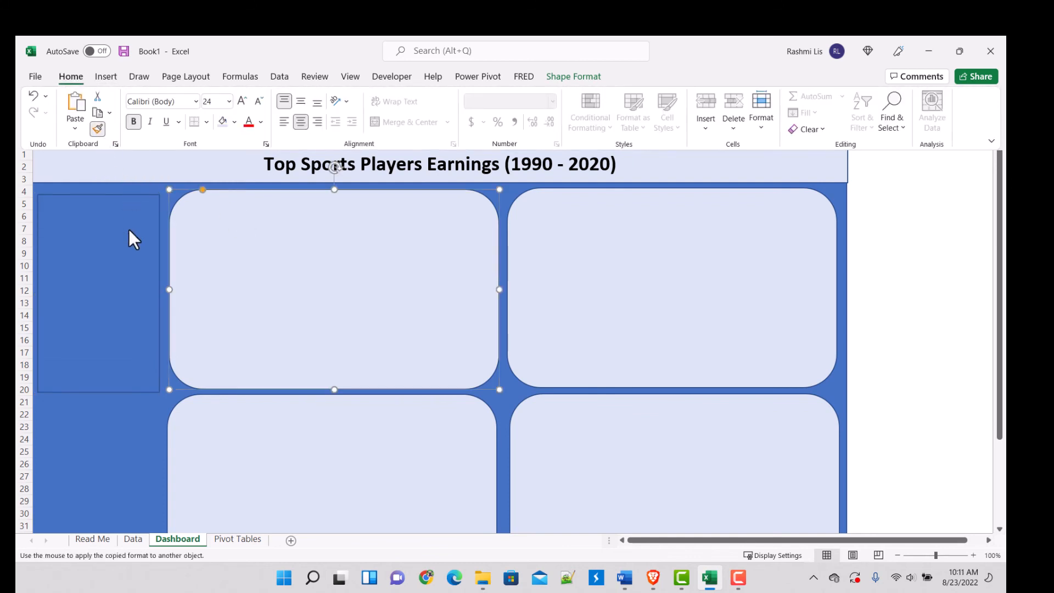
click(120, 266)
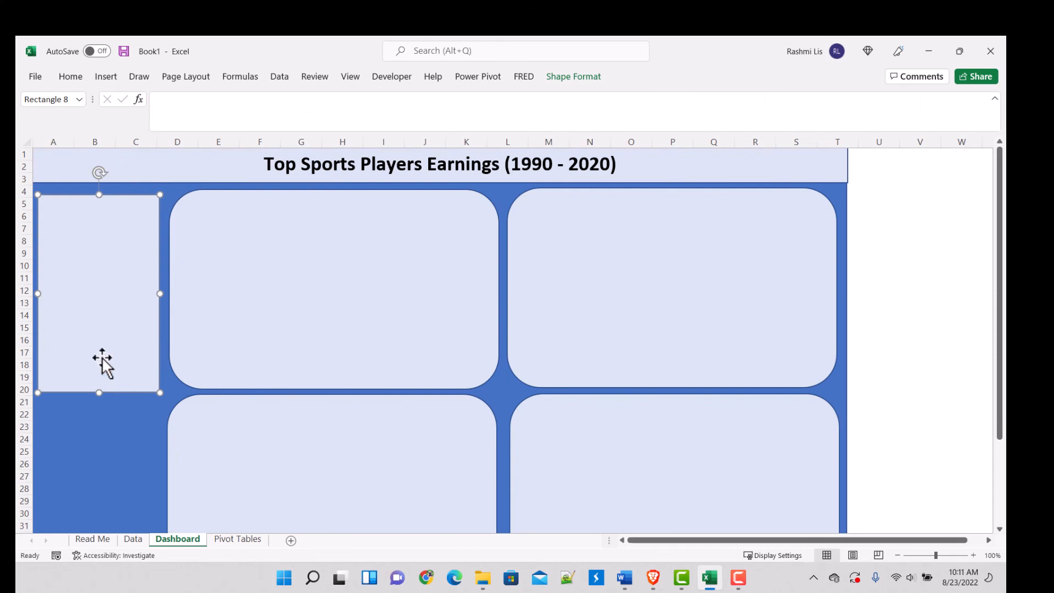
Step: Duplicate the side rectangle directly below the first one and shorten the copy to line up with the lower panels' bottom edge
drag(101, 357, 93, 501)
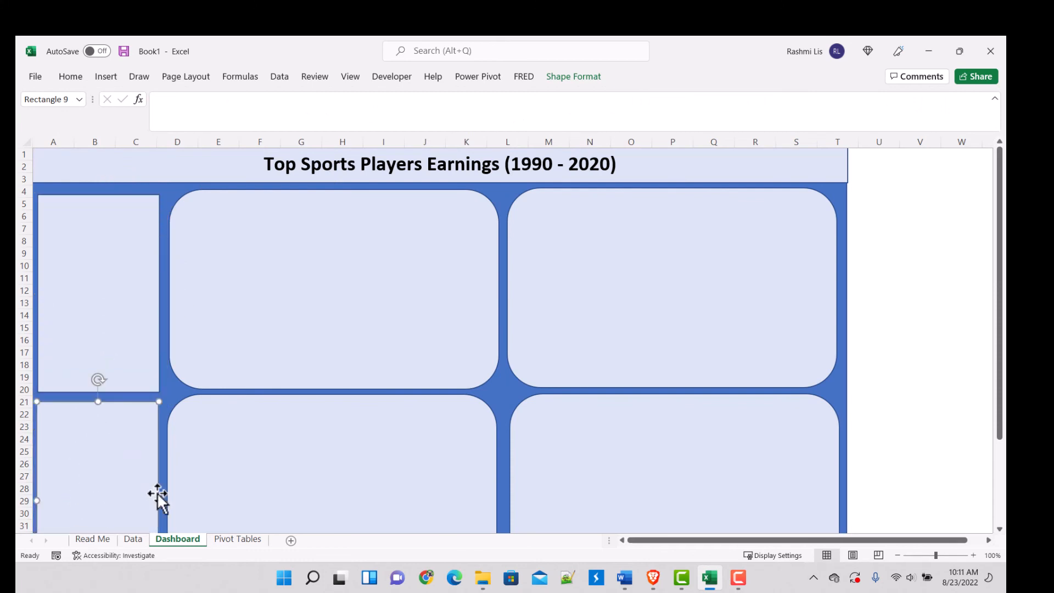
click(947, 190)
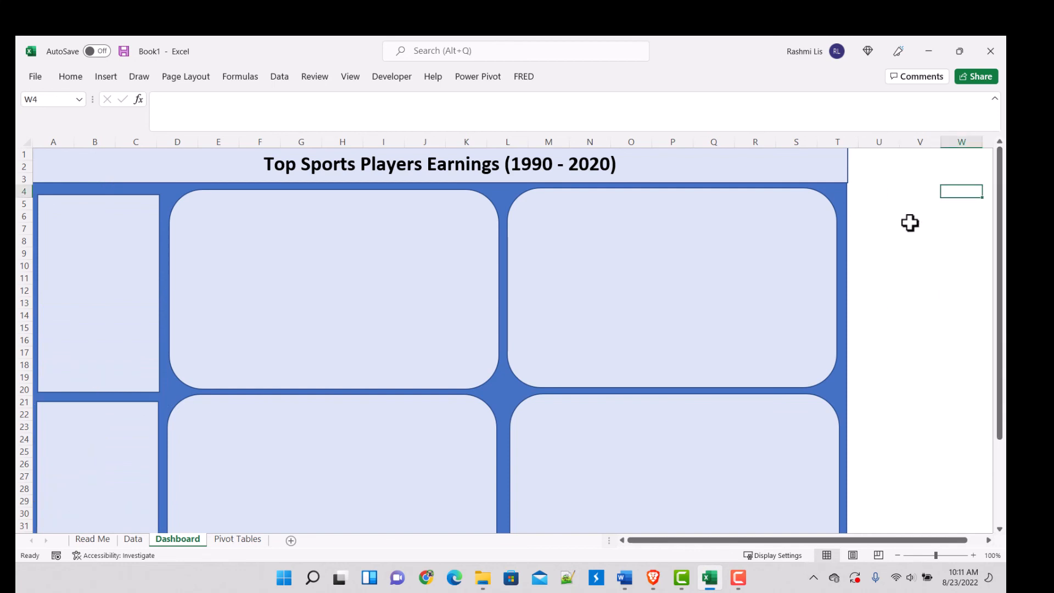
scroll(910, 224, down, 4)
click(83, 452)
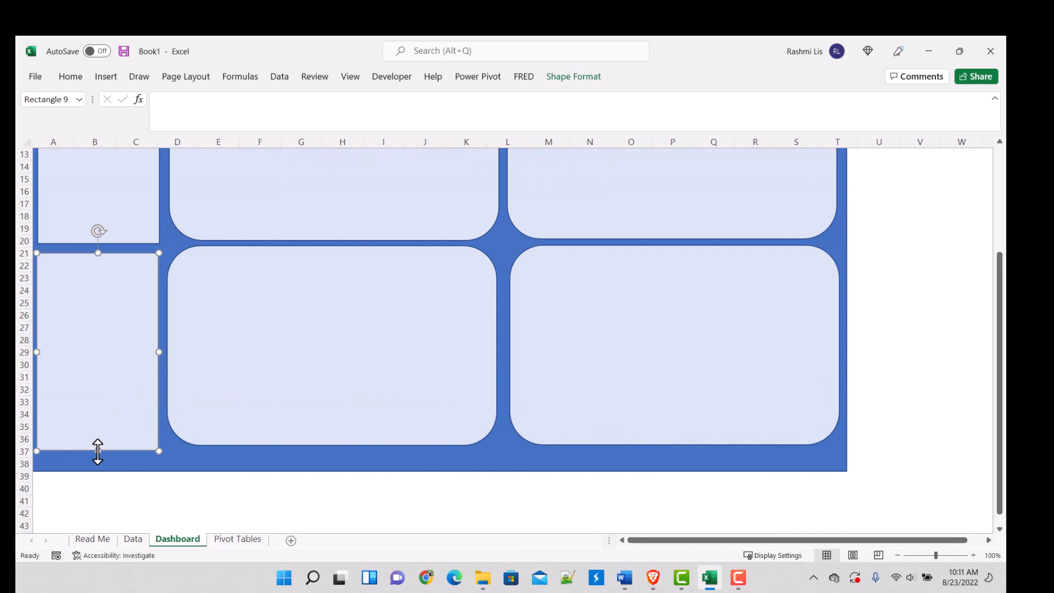
drag(97, 451, 99, 444)
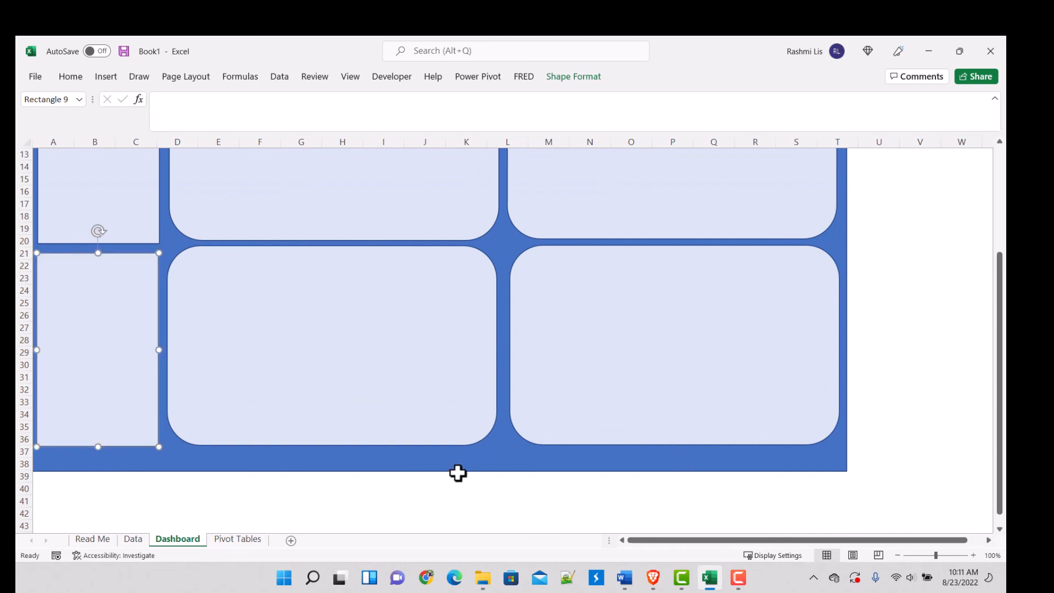
Step: Trim the background rectangle's bottom edge slightly so that it ends in row 38
click(442, 467)
drag(442, 473, 440, 466)
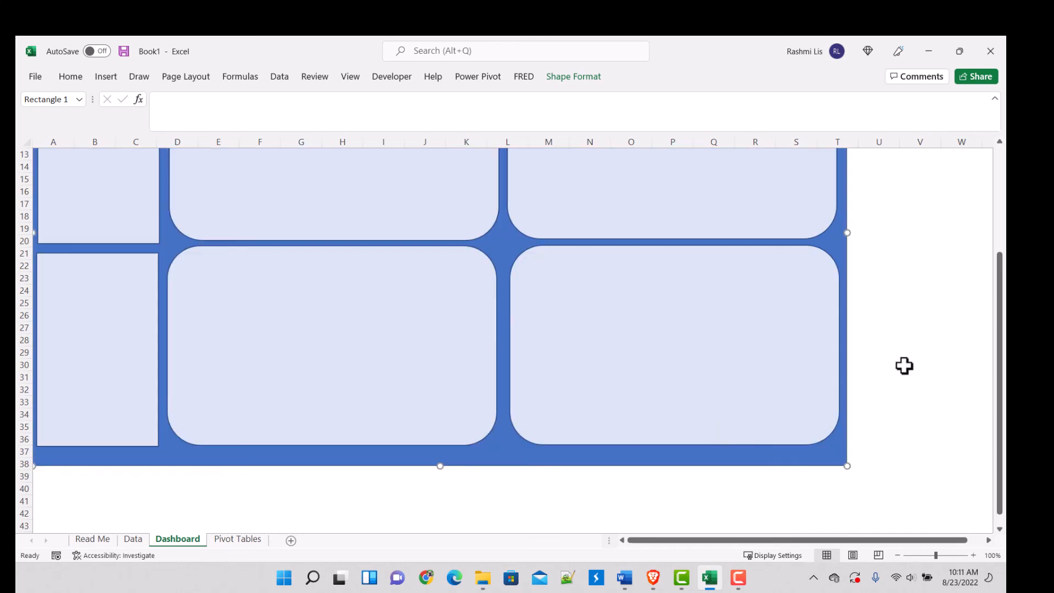
click(922, 314)
Step: Review the list of planned dashboard charts on the Read Me sheet
click(133, 539)
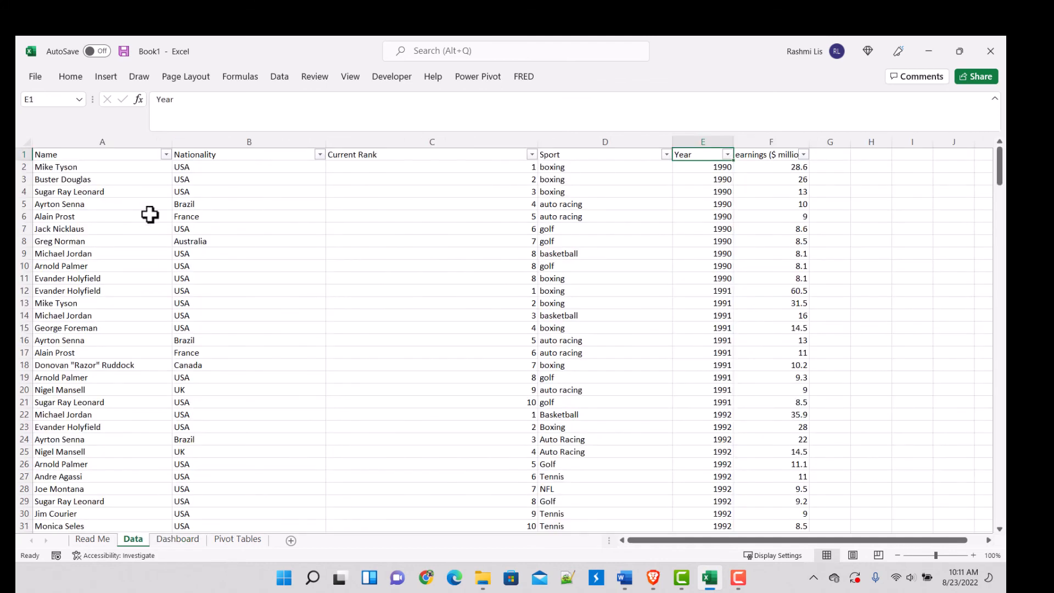
click(99, 539)
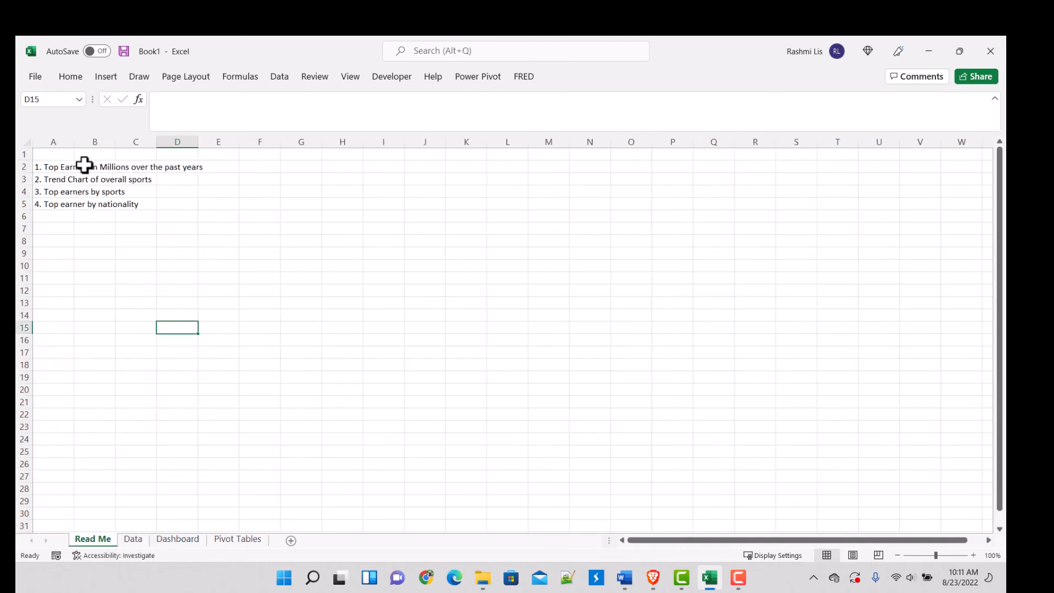
drag(42, 162, 203, 228)
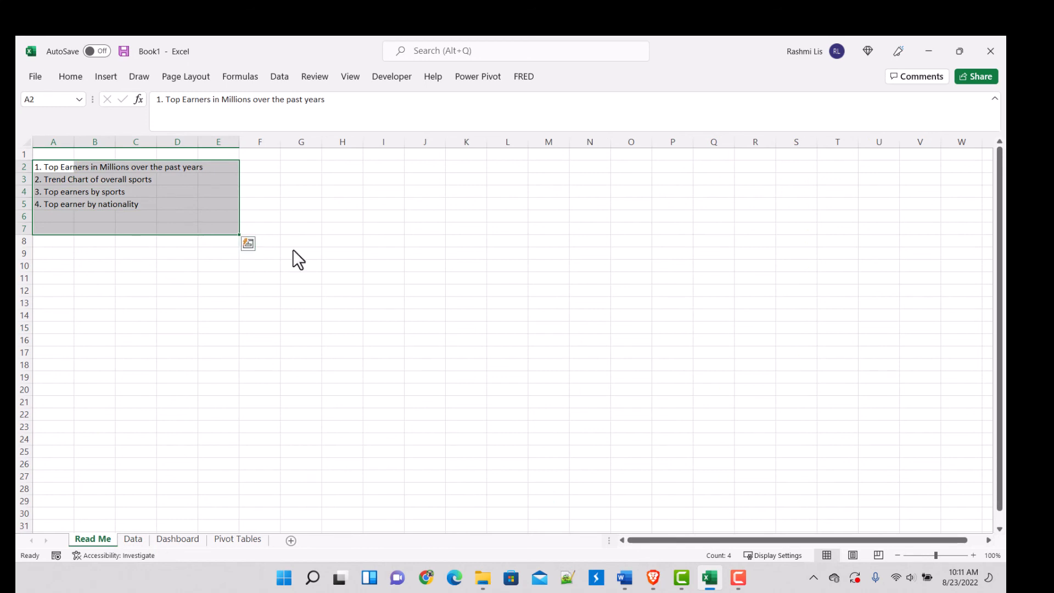
click(421, 255)
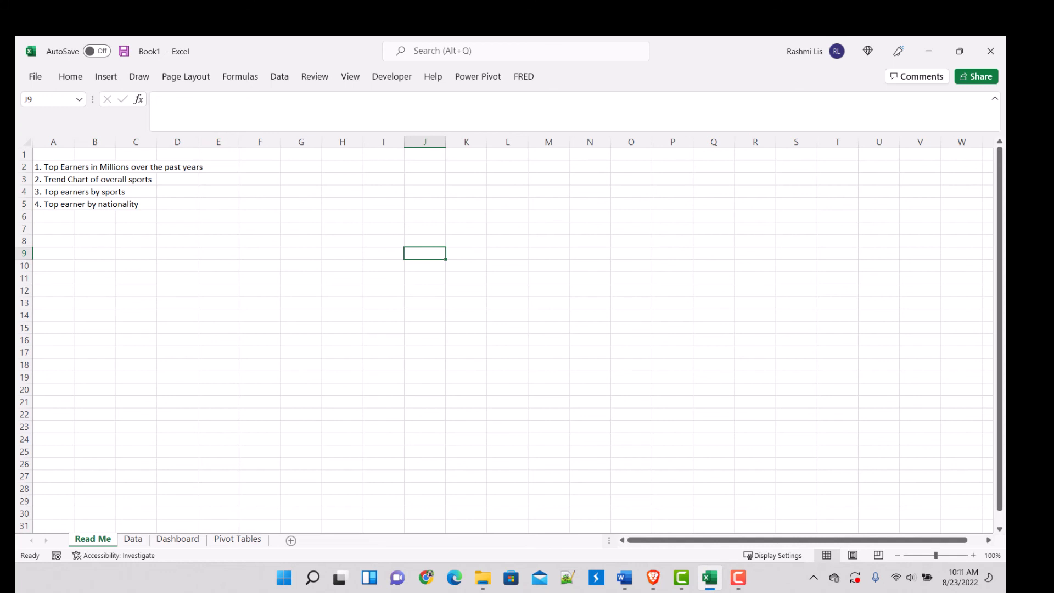